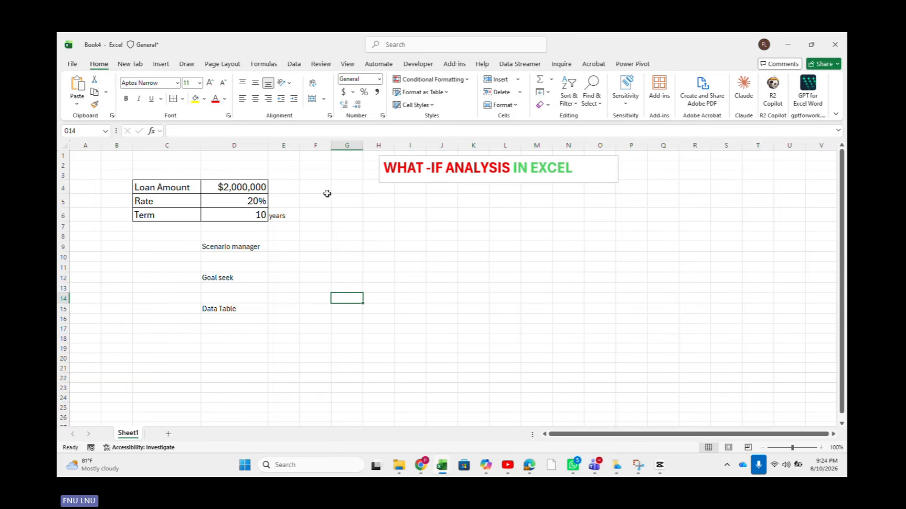
- Enter the label "result" in cell G7
left_click(249, 227)
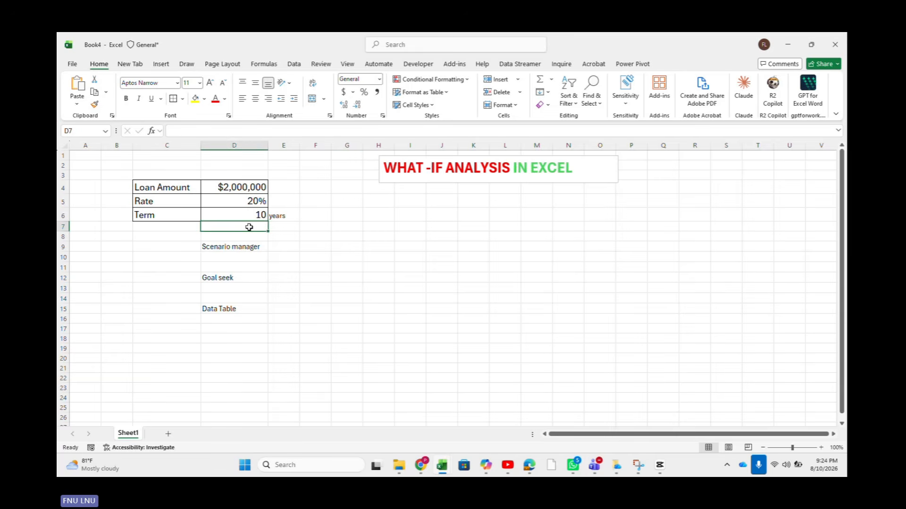
left_click(349, 225)
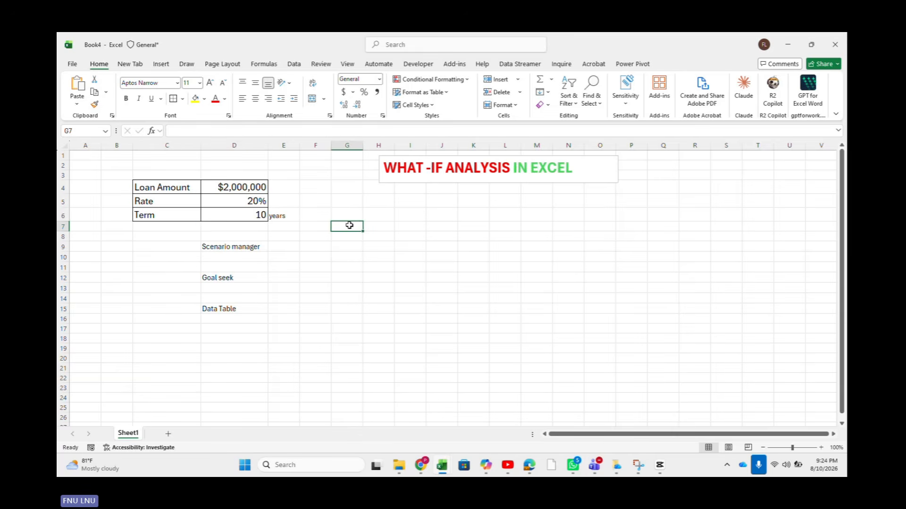
type("result")
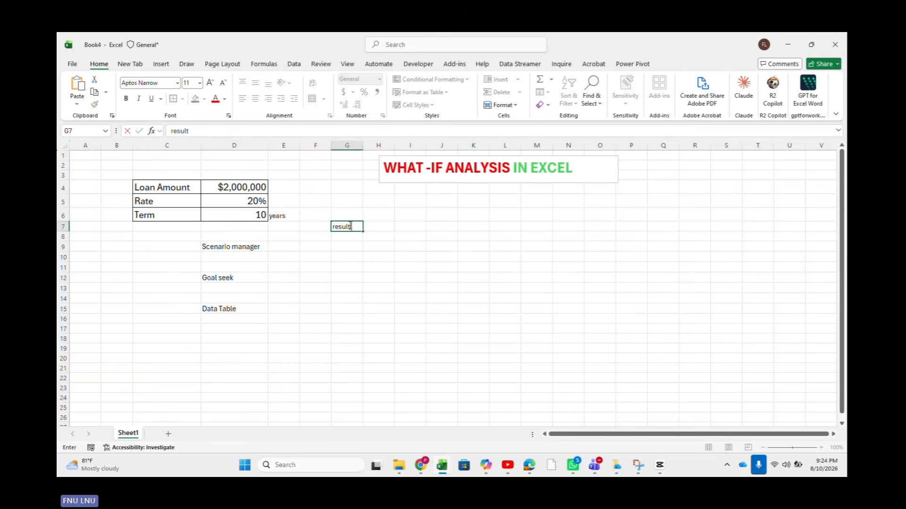
key("Tab")
- Calculate the monthly loan payment in H7 with the formula =PMT(D5/12,D6*12,-D4)
type("=pmt")
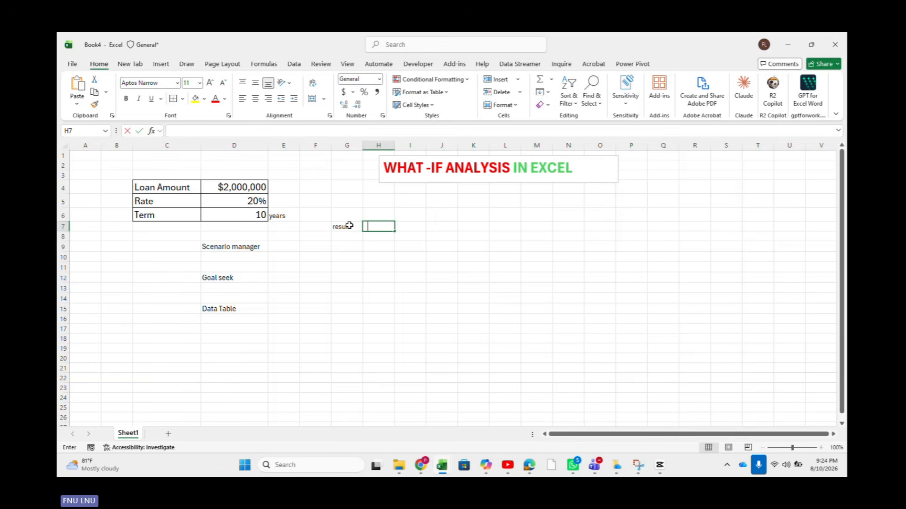
key("BackSpace")
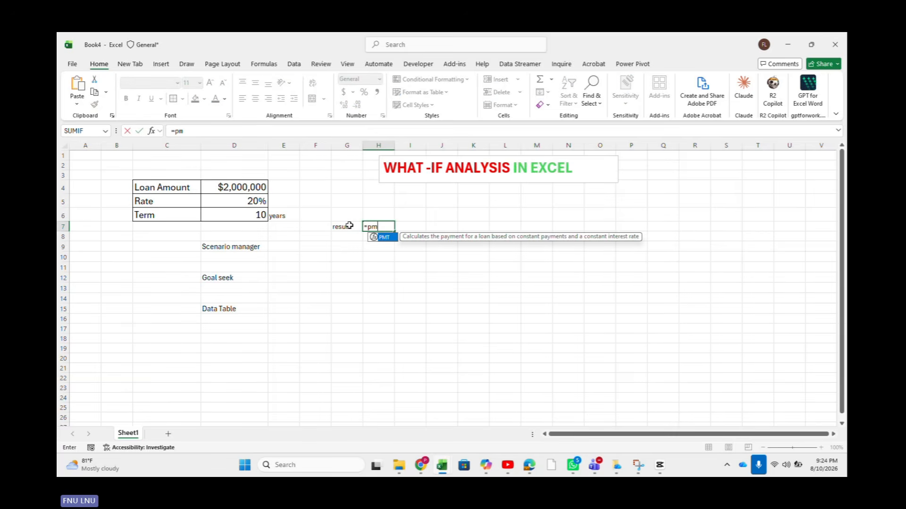
double_click(380, 238)
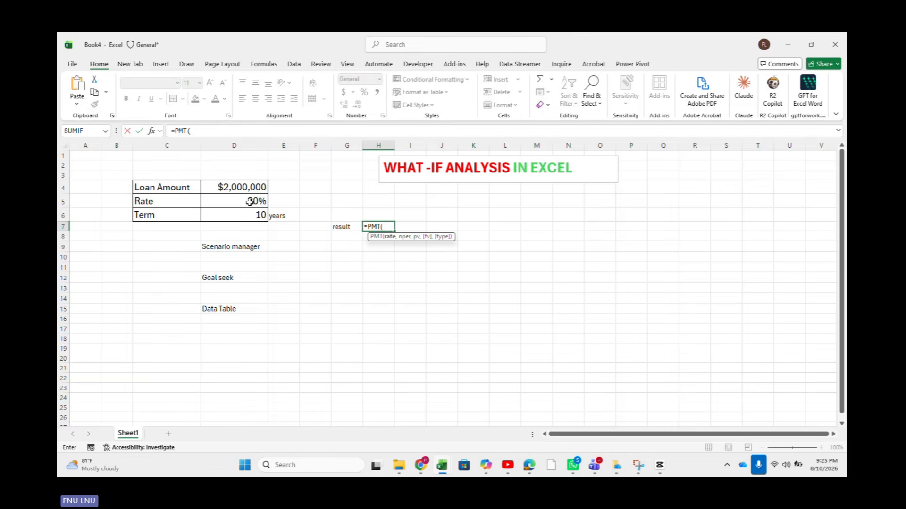
left_click(247, 202)
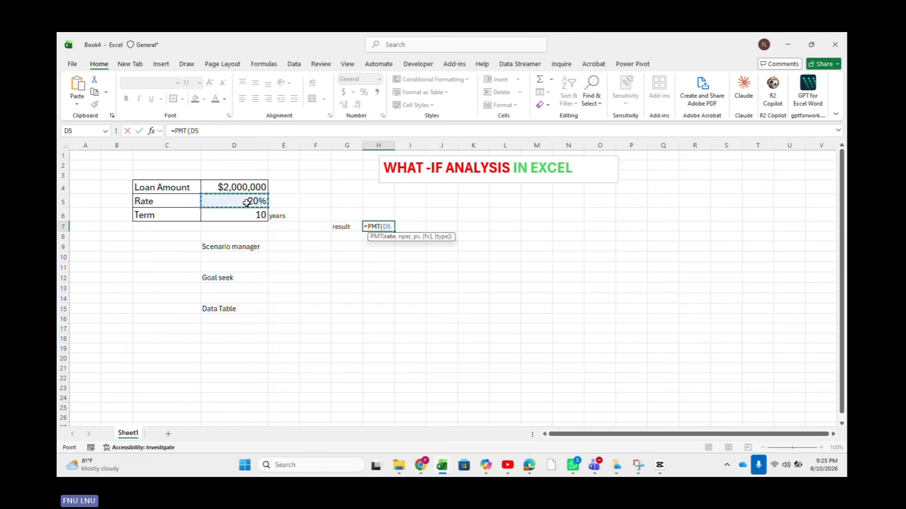
type("/12,")
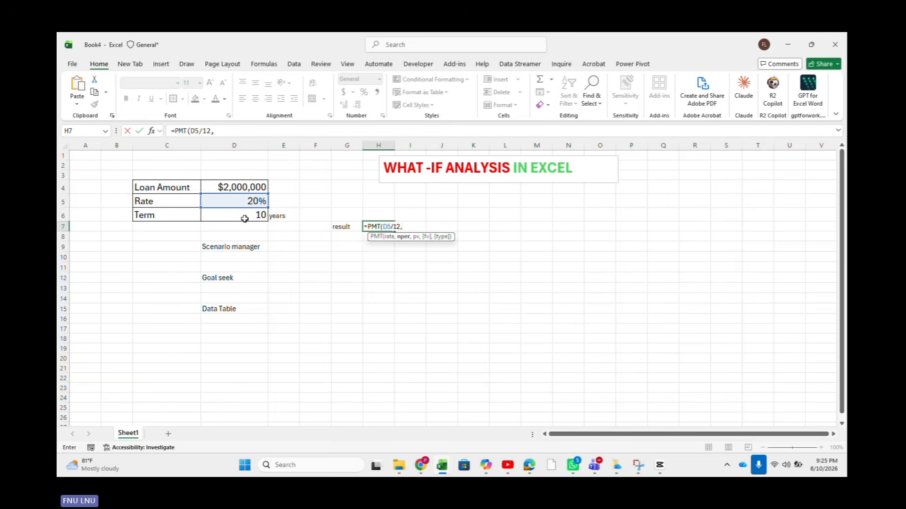
left_click(244, 215)
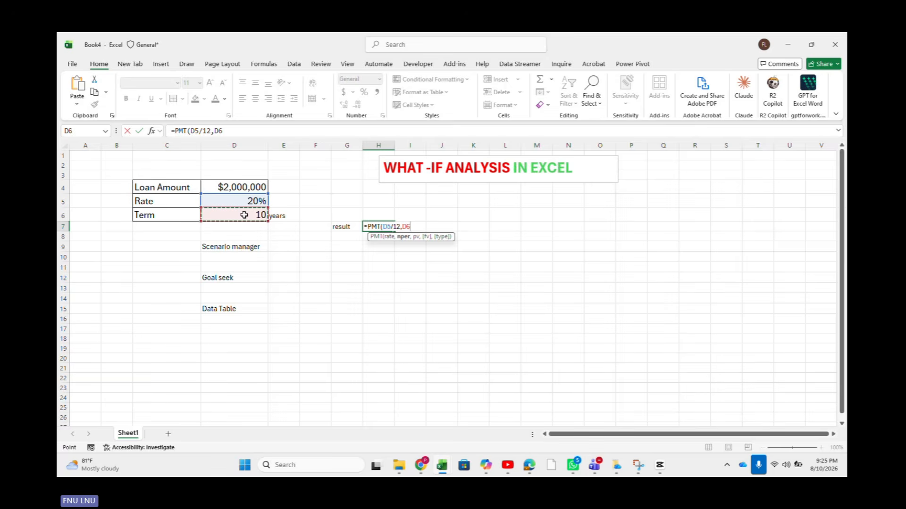
type("*12,-")
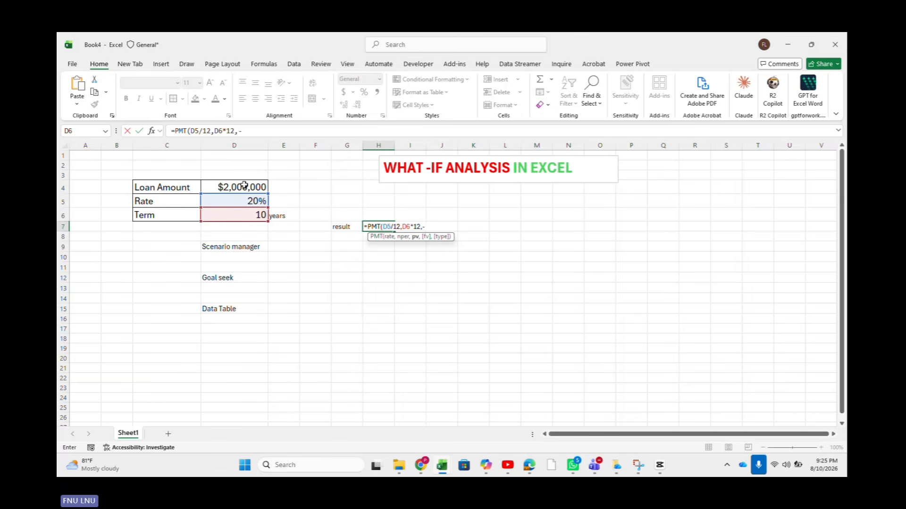
left_click(244, 185)
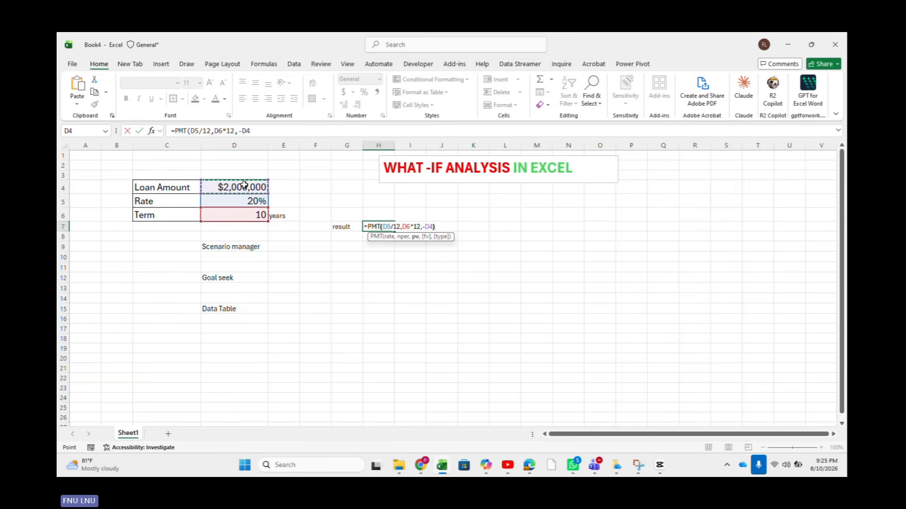
key("Return")
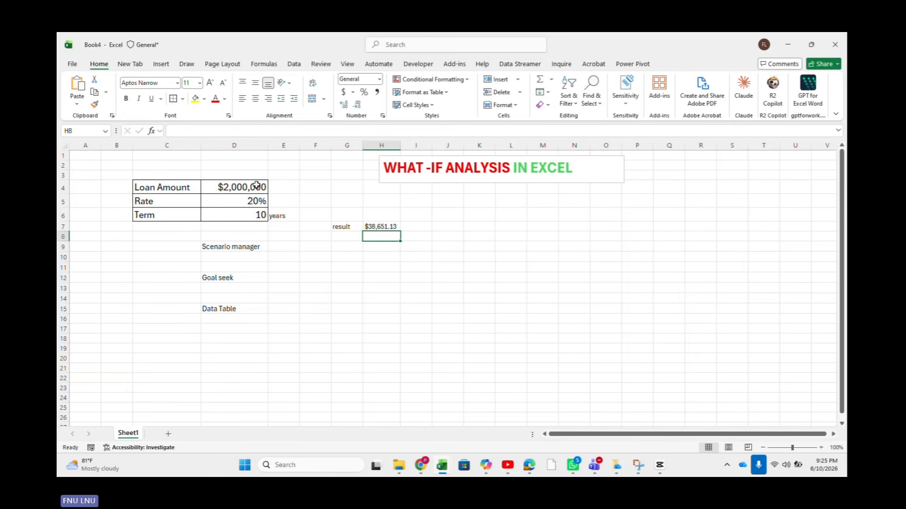
left_click(384, 225)
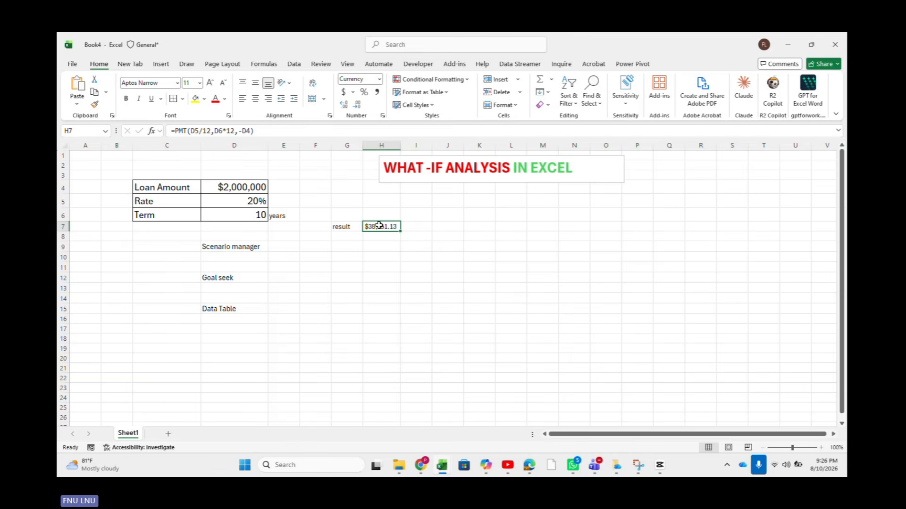
left_click(433, 228)
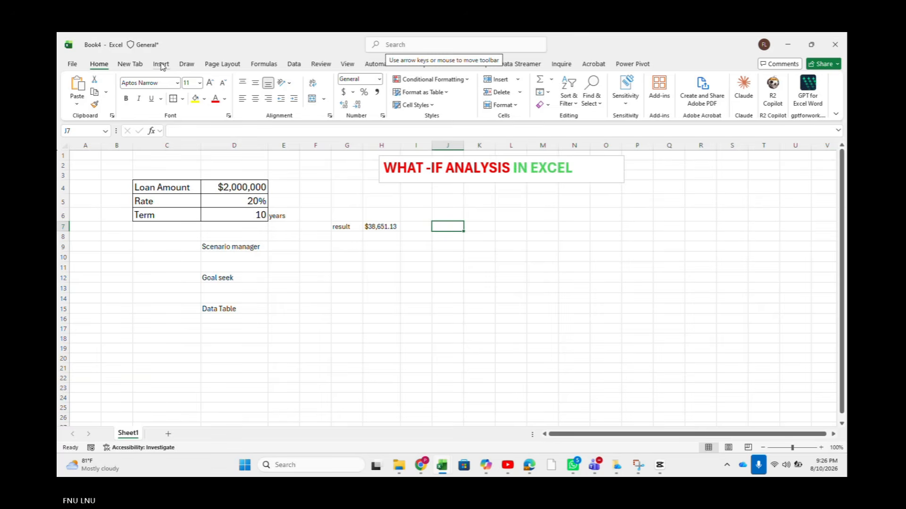
- Add a What-If scenario named "current rate" in Scenario Manager, with rate cell D5 as the changing cell and 0.2 as its value
left_click(295, 66)
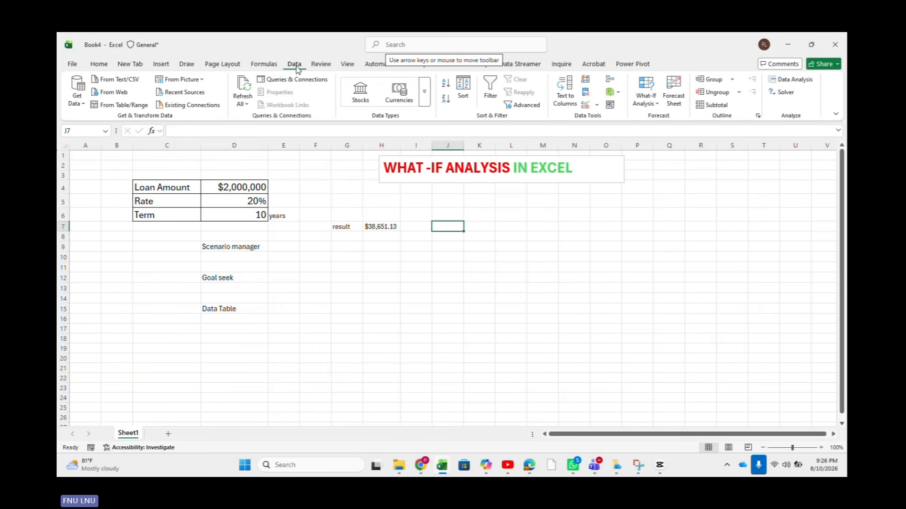
left_click(659, 103)
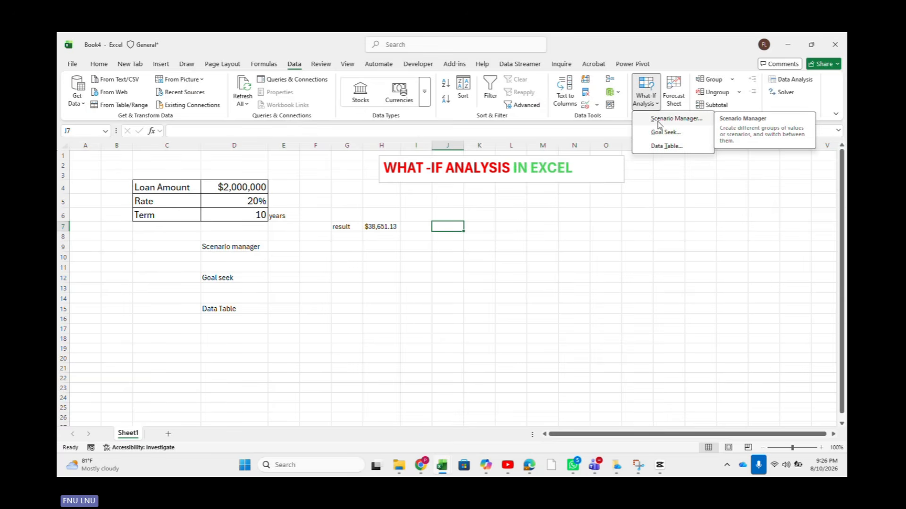
left_click(660, 119)
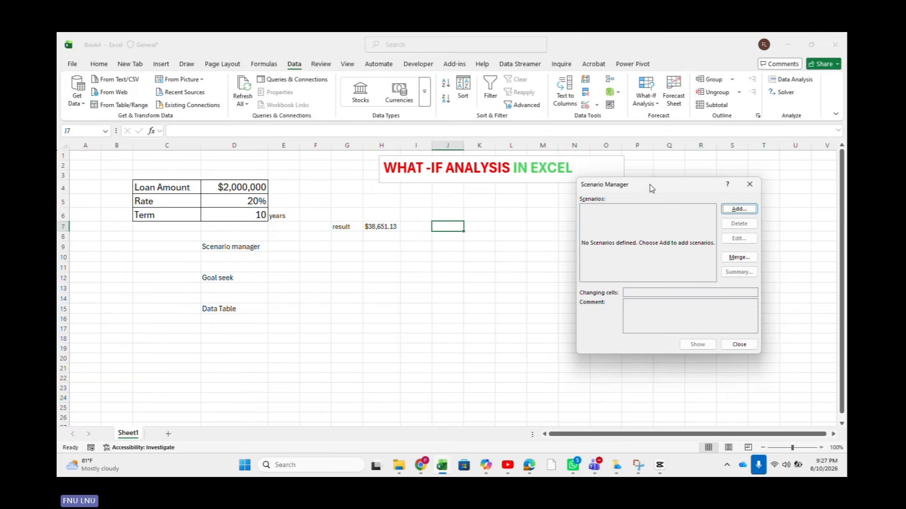
left_click_drag(651, 188, 638, 198)
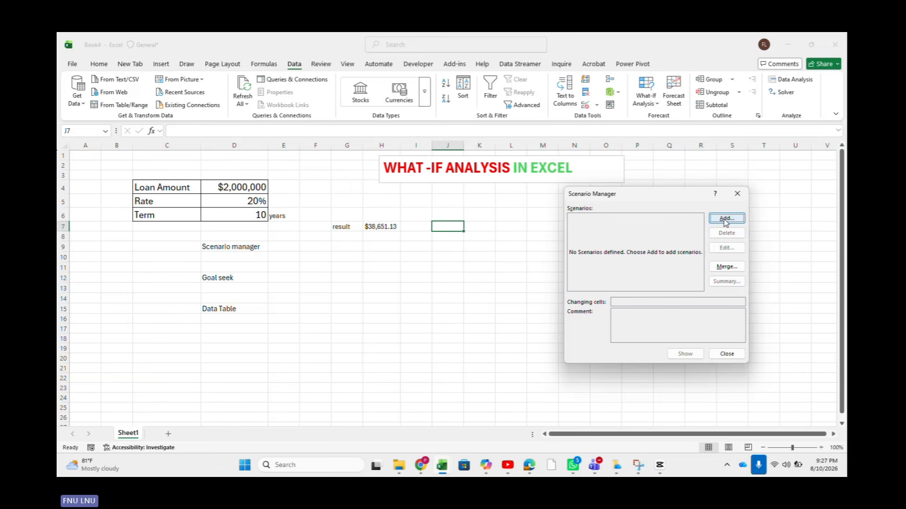
left_click(726, 219)
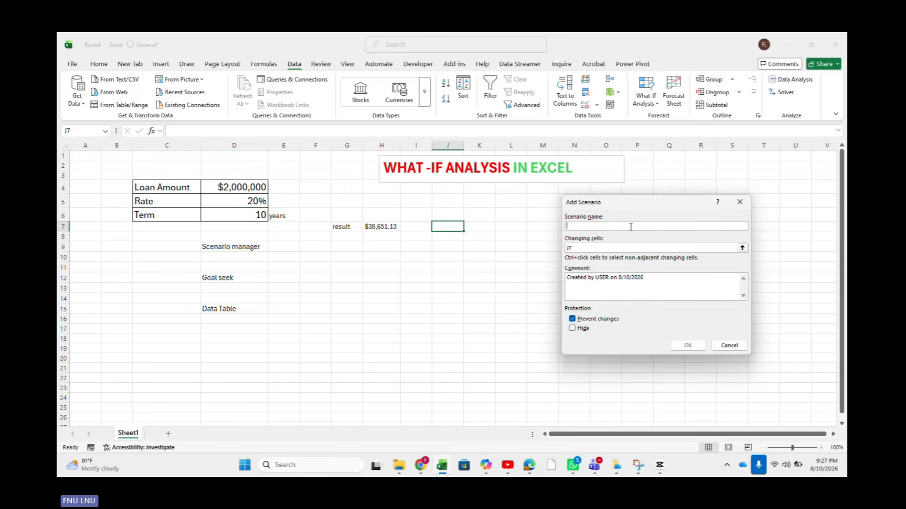
type("current ")
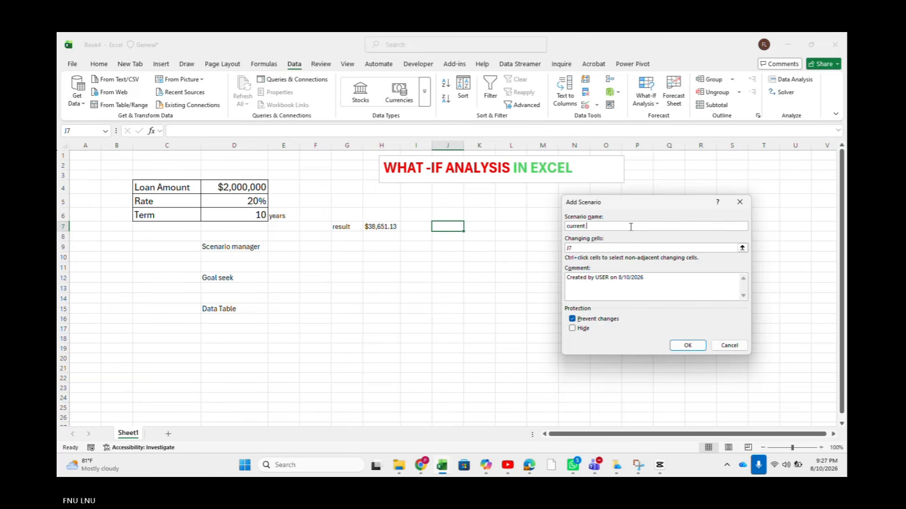
type("rate")
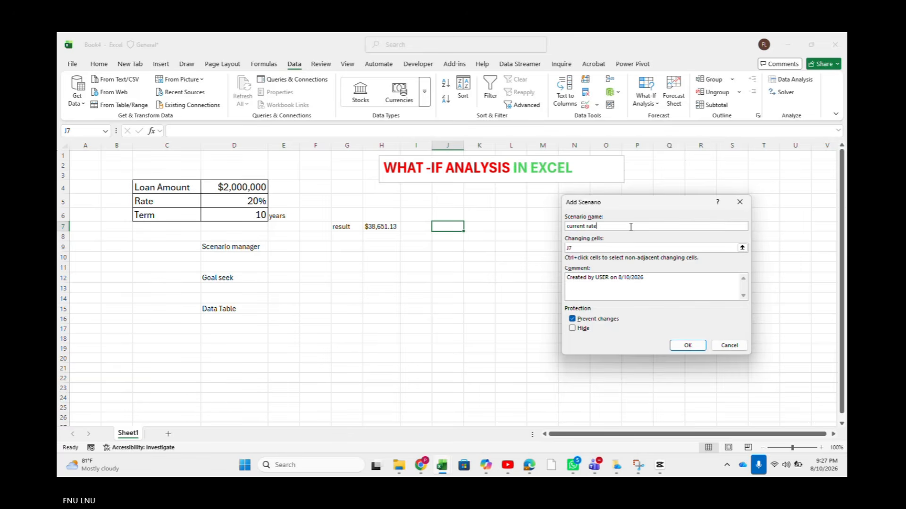
left_click(601, 248)
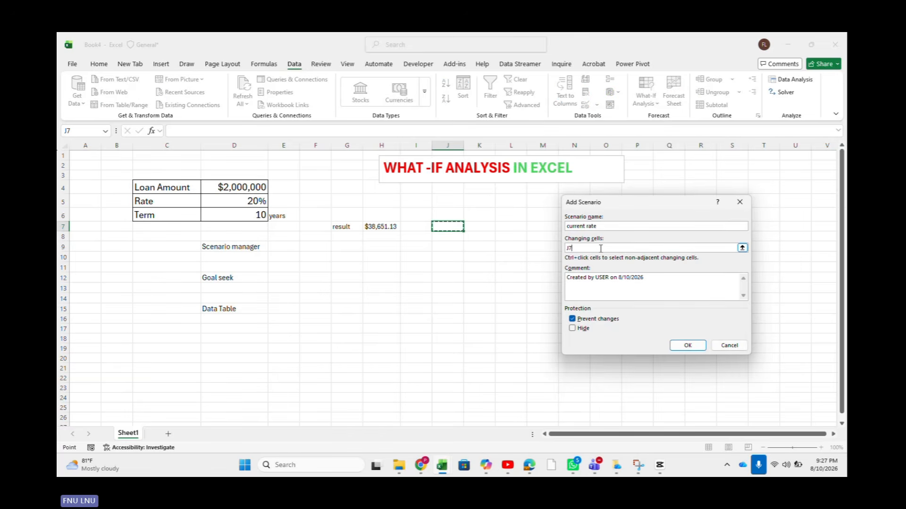
key("BackSpace")
key("BackSpace")
left_click(248, 202)
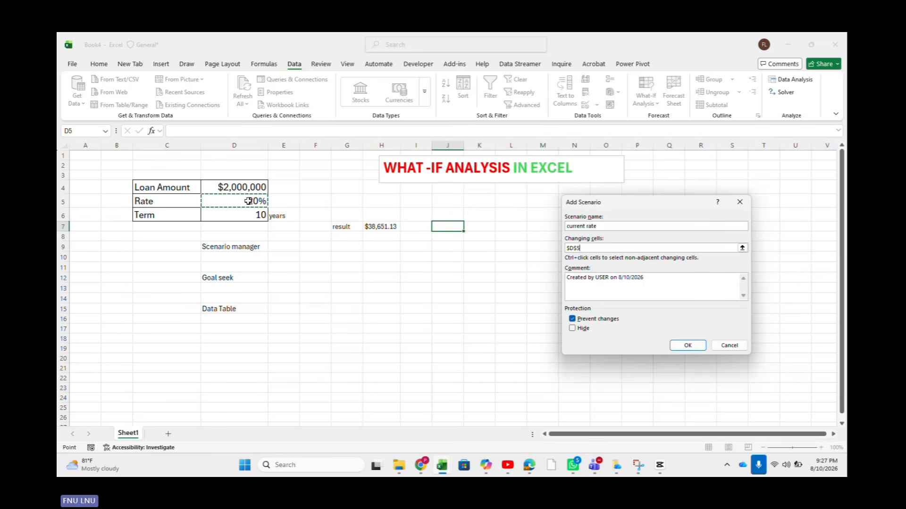
left_click(688, 346)
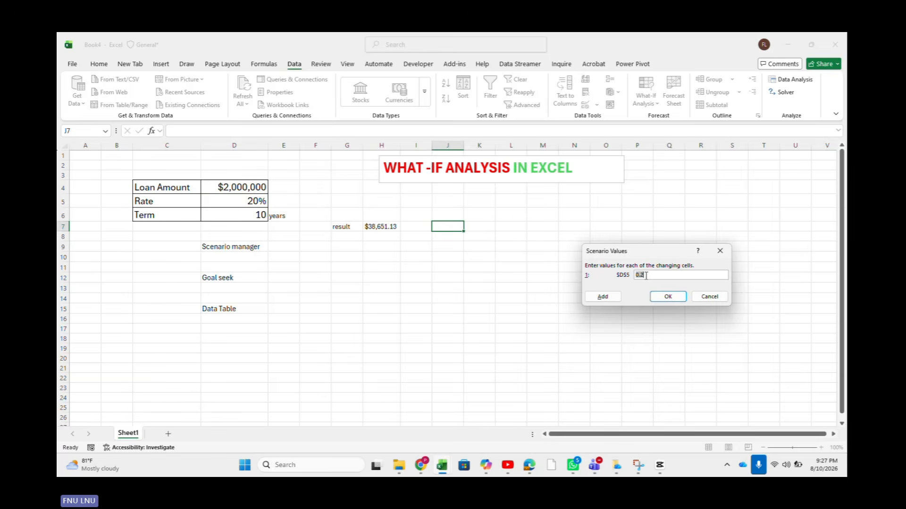
left_click(666, 299)
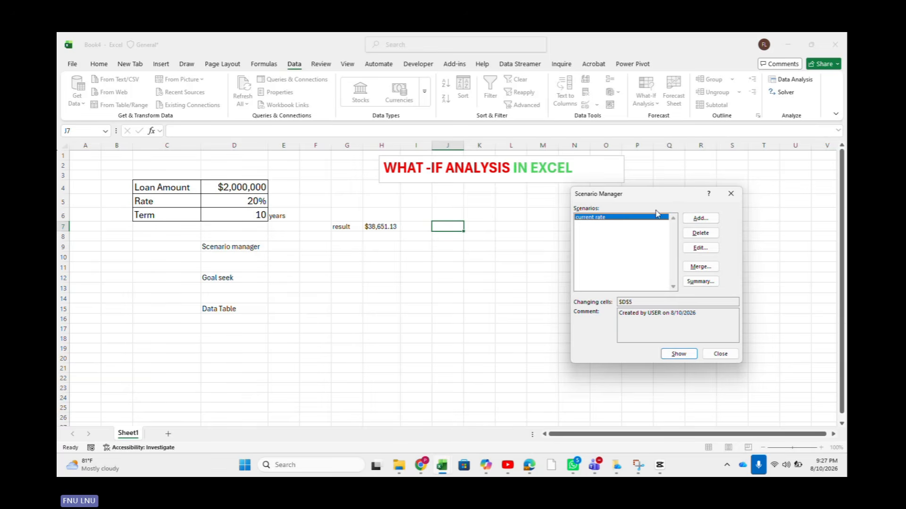
- Add a second scenario named "future rate" that sets the rate in D5 to 0.25
left_click(702, 220)
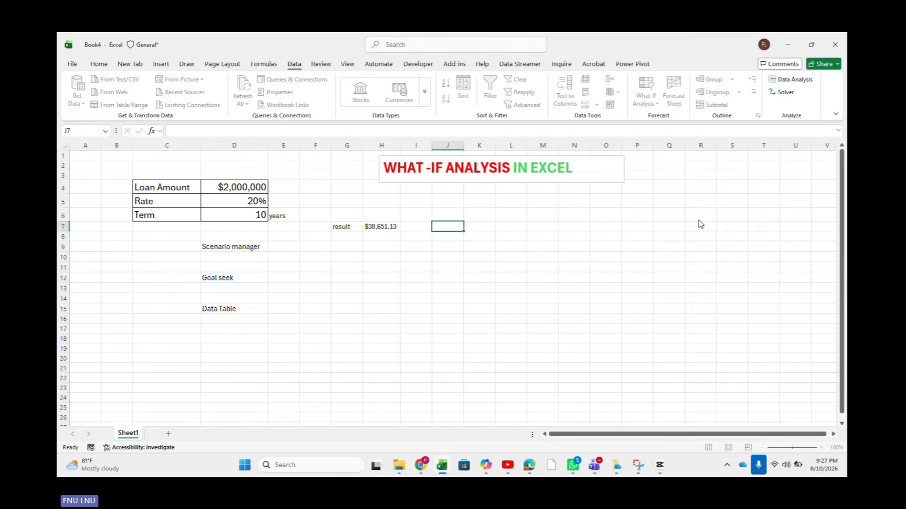
type("fu")
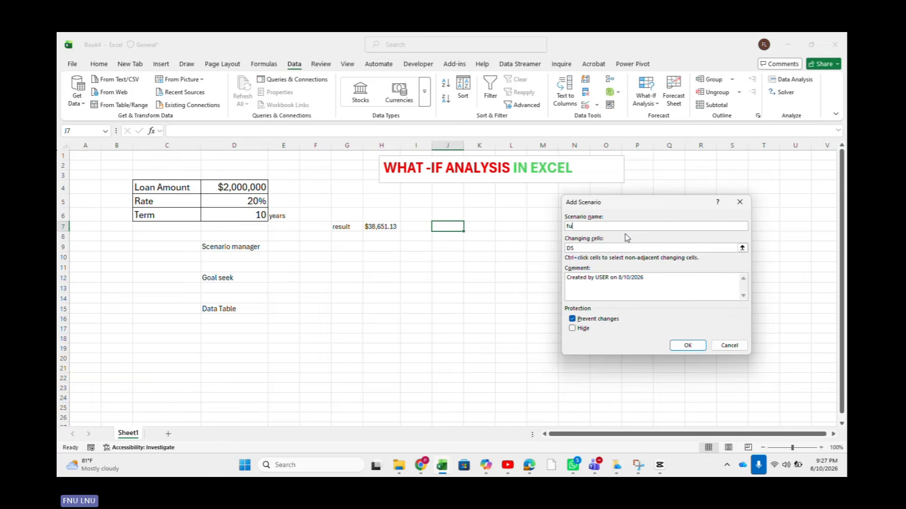
type("ture rate")
left_click(692, 350)
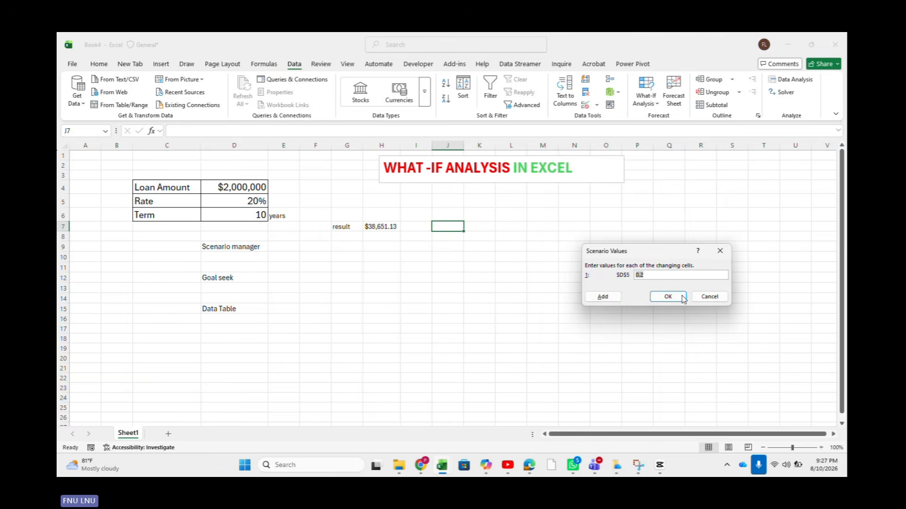
left_click(656, 277)
key("BackSpace")
type("25")
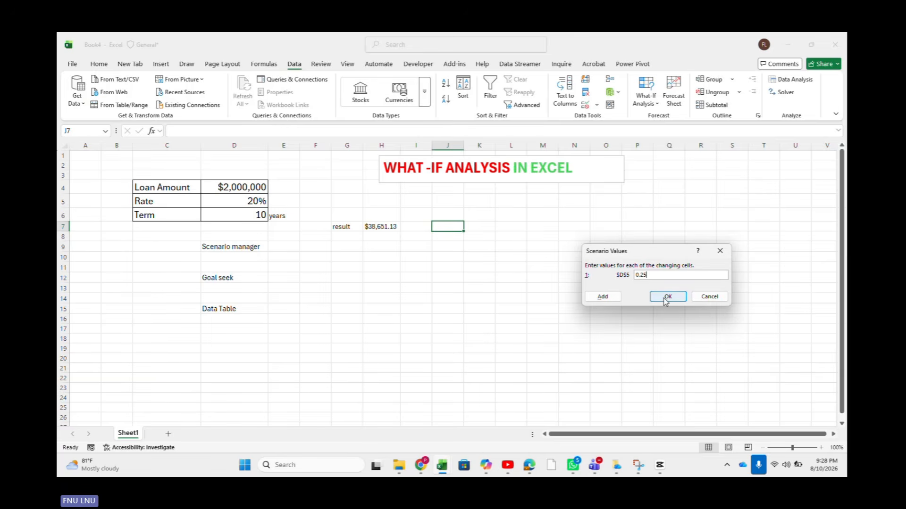
left_click(667, 297)
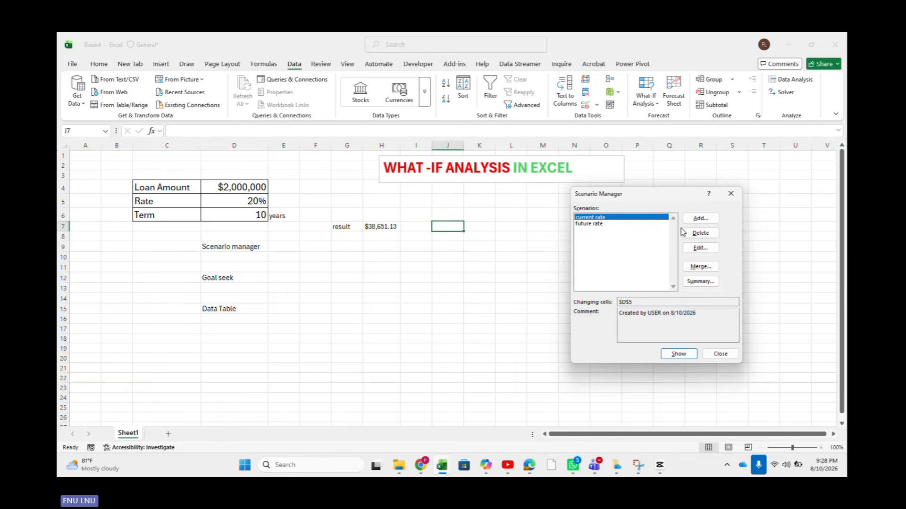
left_click(602, 225)
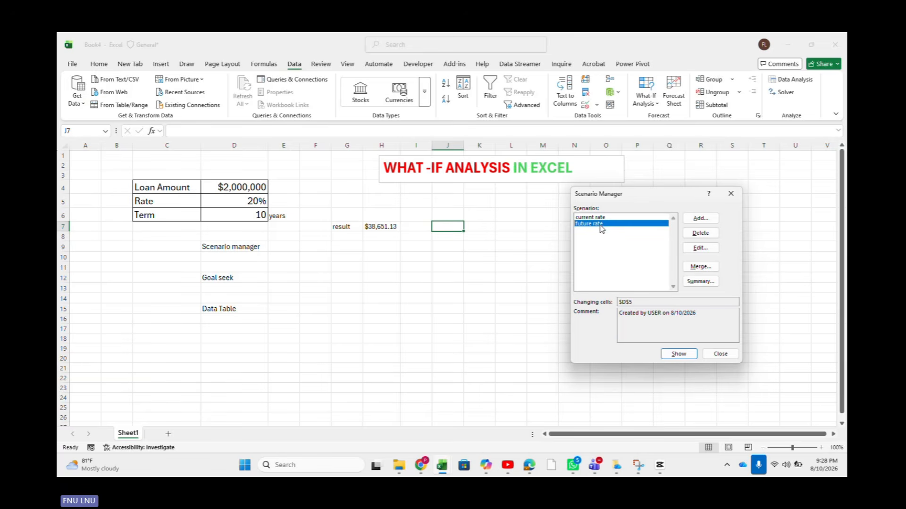
- Add a third scenario named "40%" that sets the rate in D5 to 0.40
left_click(700, 220)
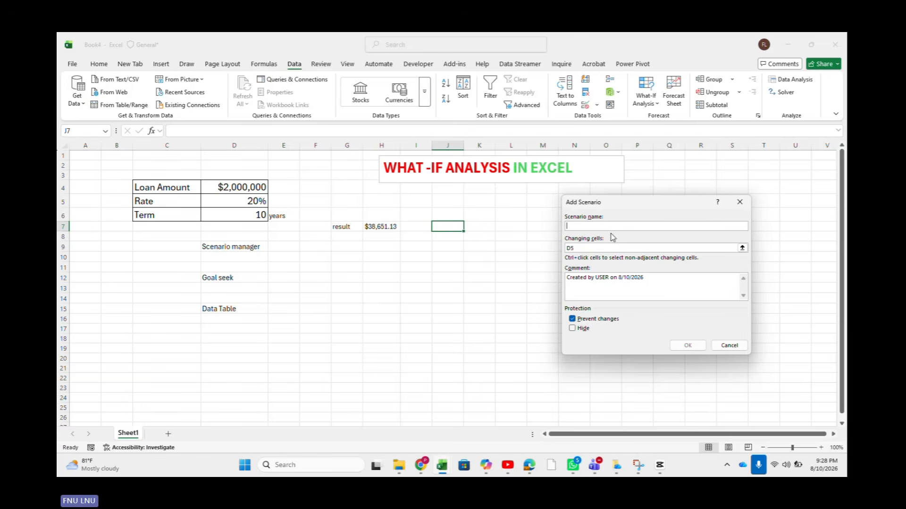
type("40%")
key("Tab")
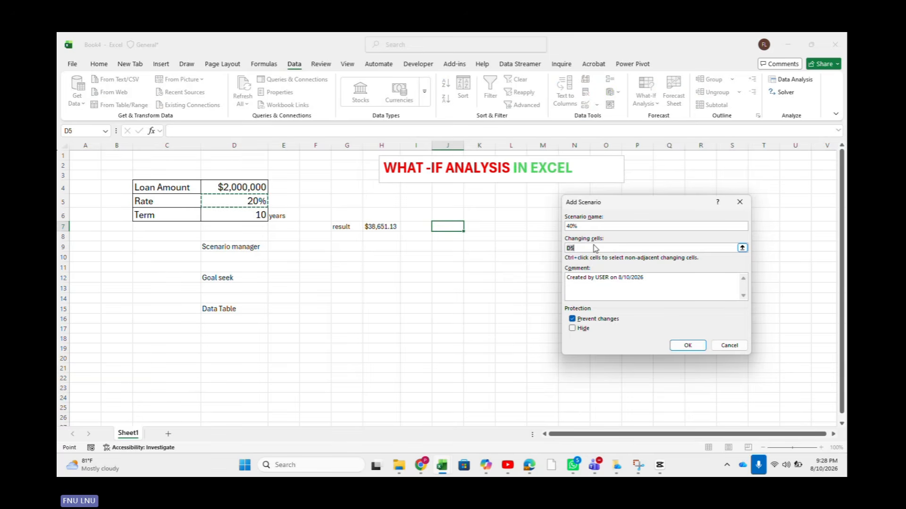
left_click(687, 346)
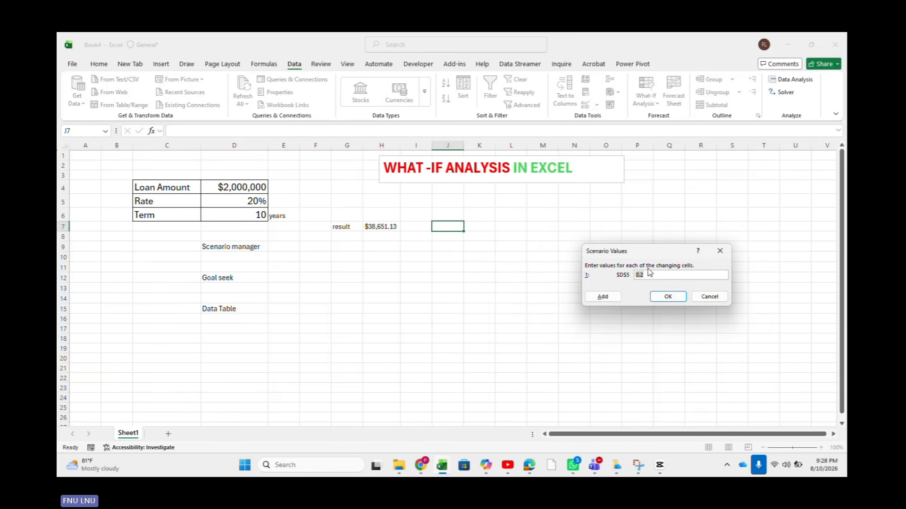
left_click(646, 275)
key("BackSpace")
type("40")
left_click(662, 299)
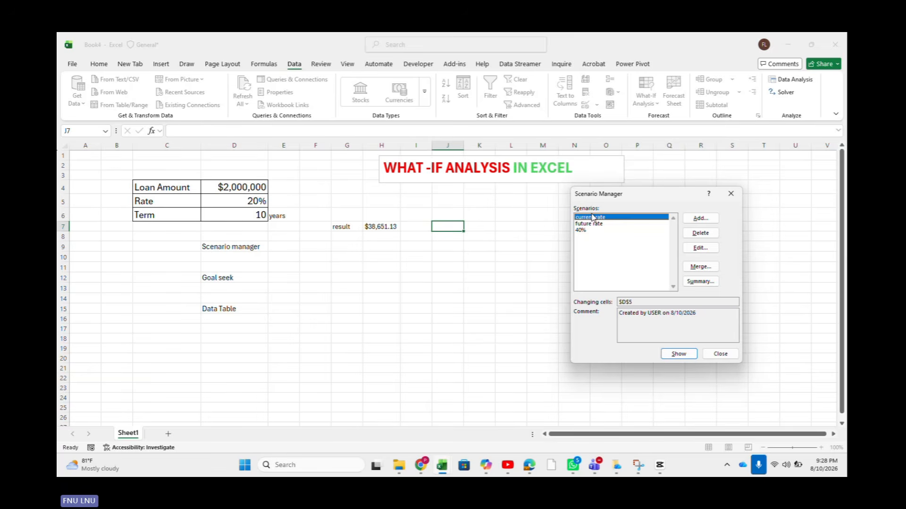
- Close Scenario Manager and set the loan rate in D5 to 40%
left_click(730, 194)
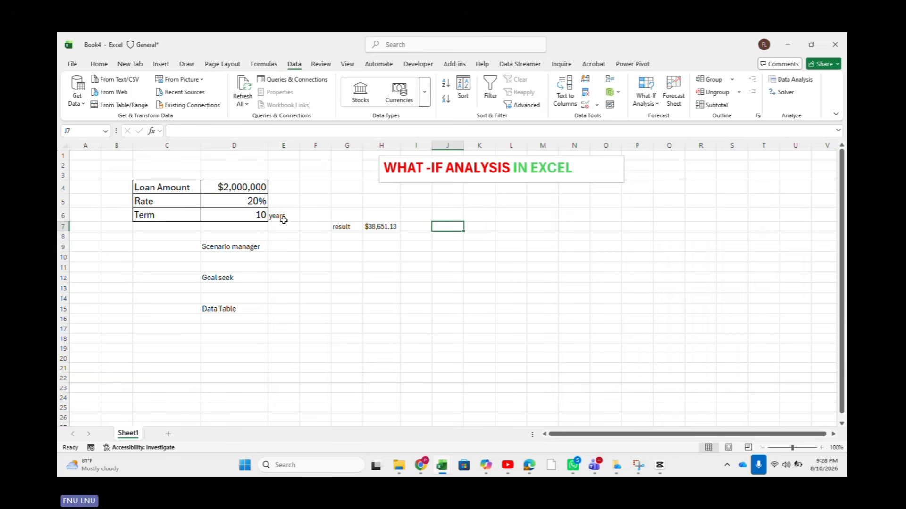
double_click(252, 202)
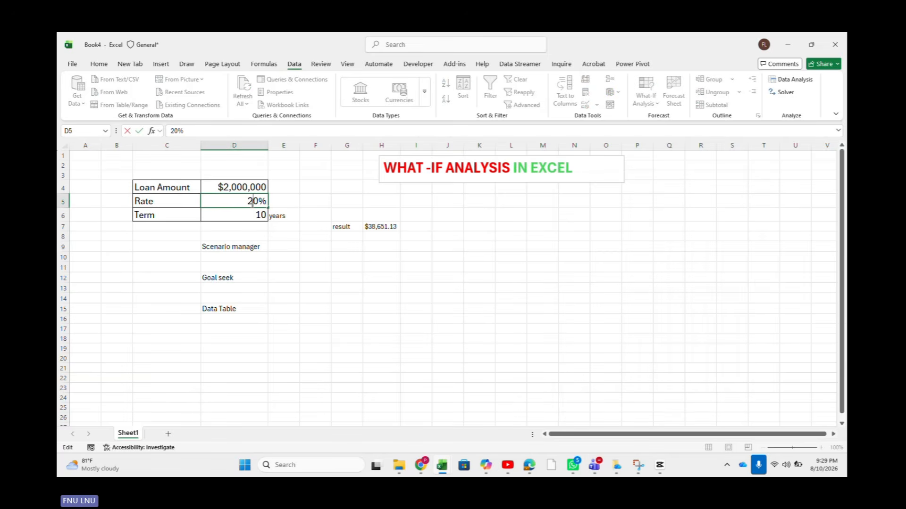
key("BackSpace")
type("4")
key("Return")
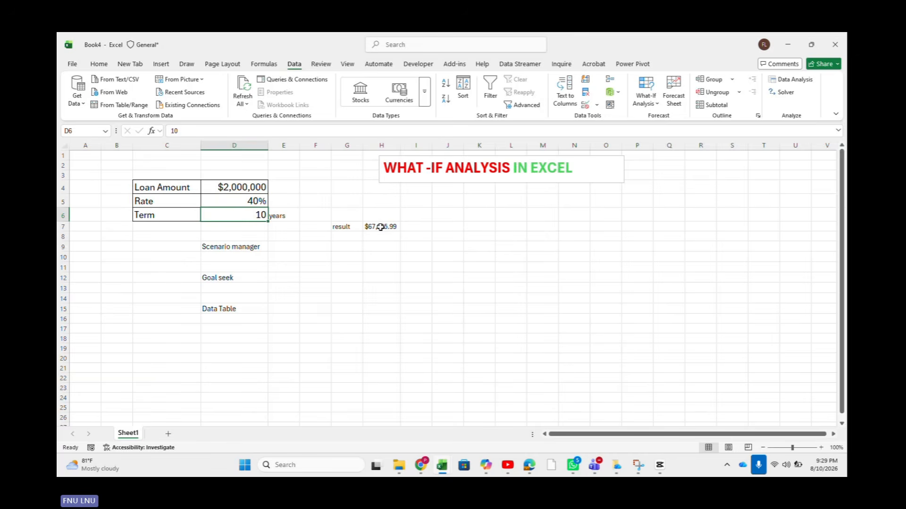
- Restore the loan rate in D5 to 20%
double_click(253, 201)
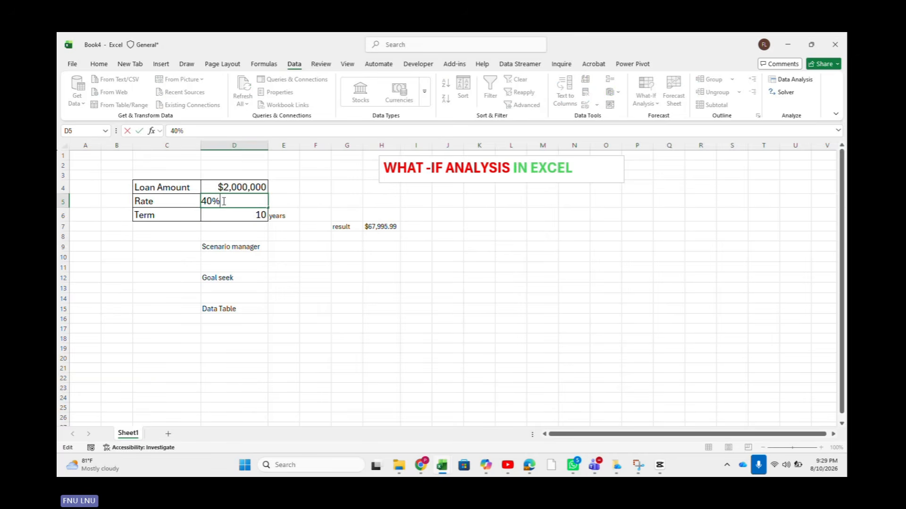
key("BackSpace")
type("2")
key("Return")
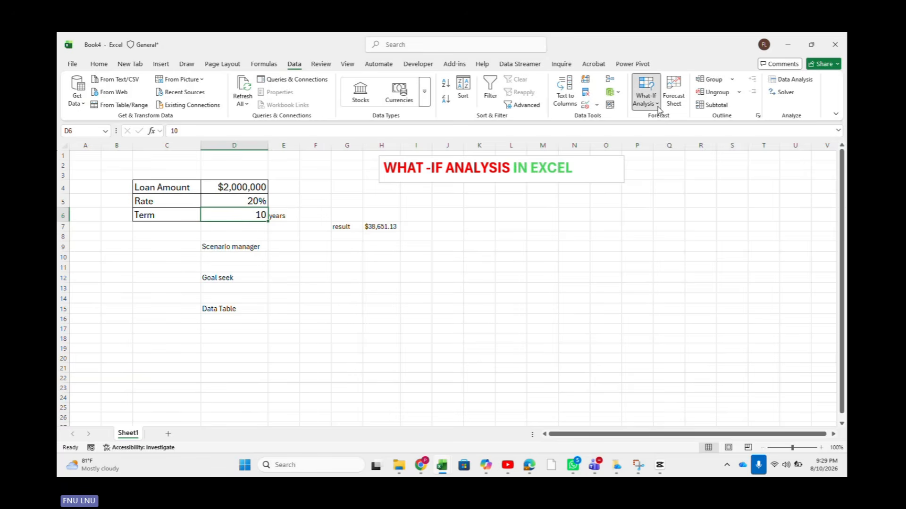
- Show the "future rate" scenario from Scenario Manager on the loan sheet
left_click(645, 99)
left_click(661, 120)
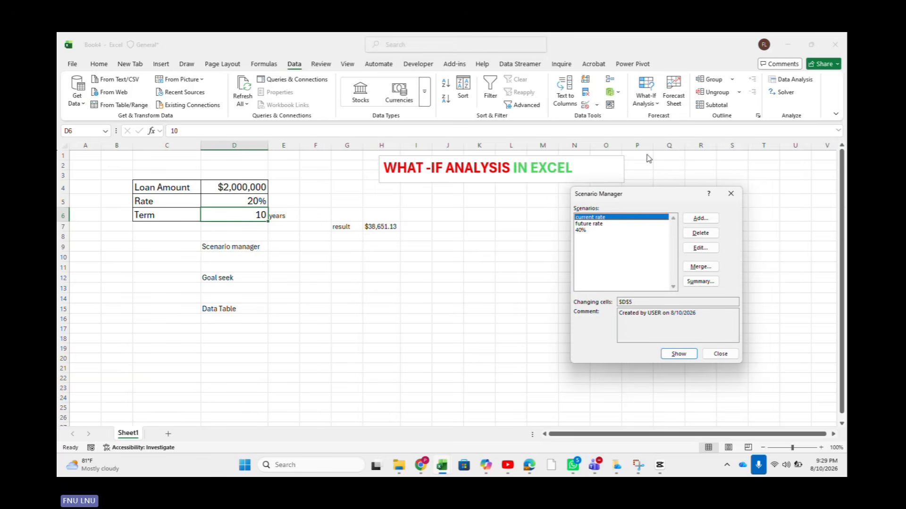
left_click(601, 226)
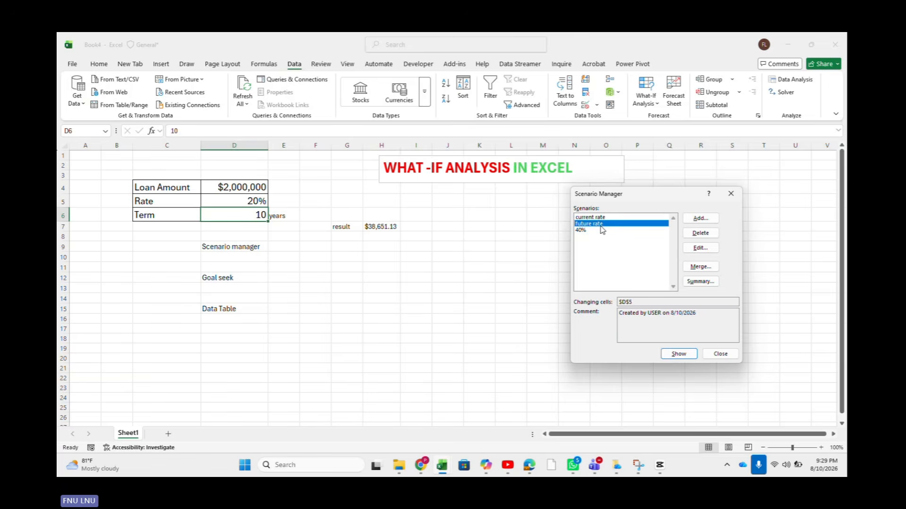
left_click(598, 217)
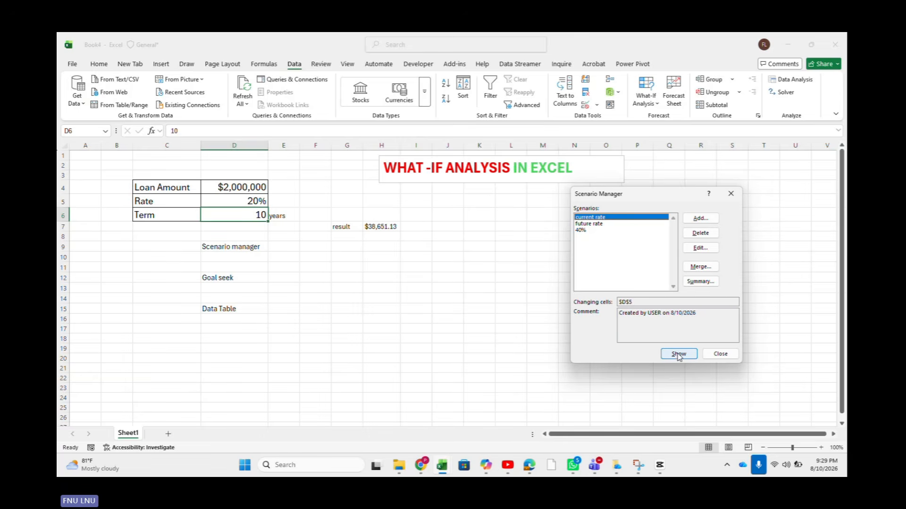
left_click(588, 224)
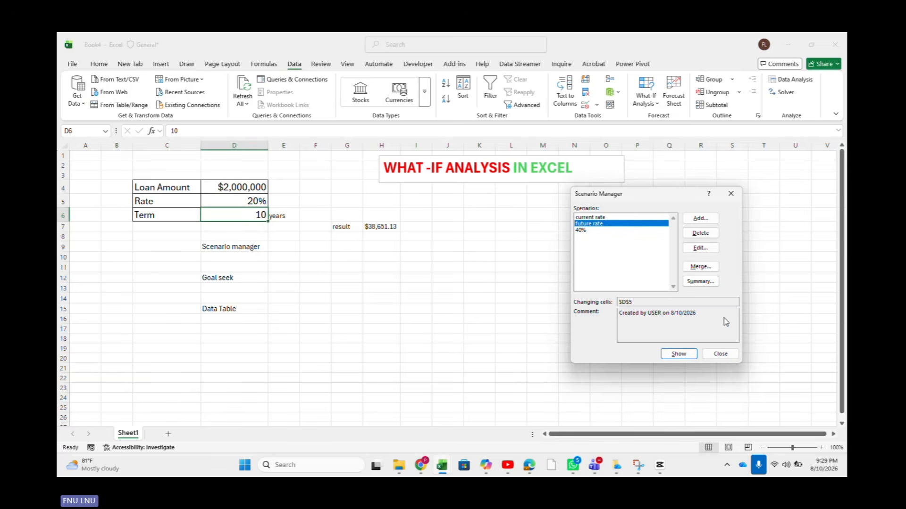
left_click(685, 354)
- Show the "40%" scenario on the sheet and close Scenario Manager
left_click(579, 231)
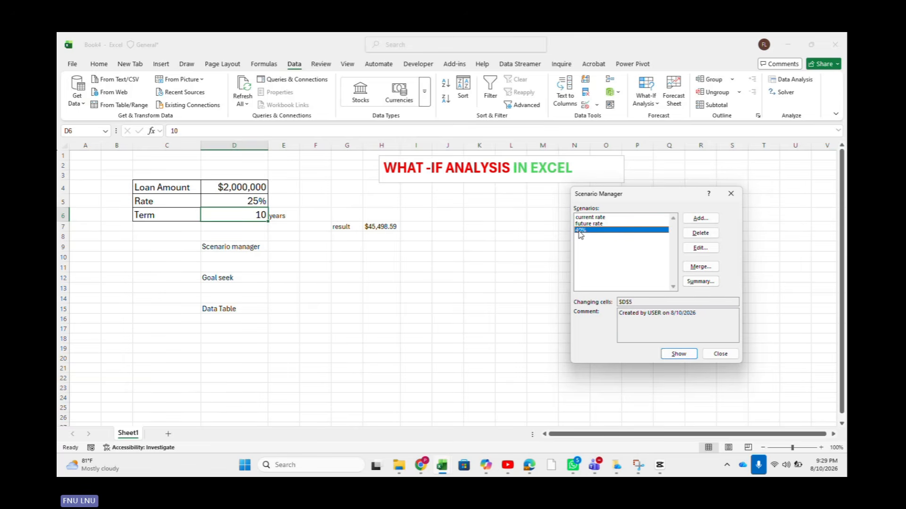
left_click(671, 361)
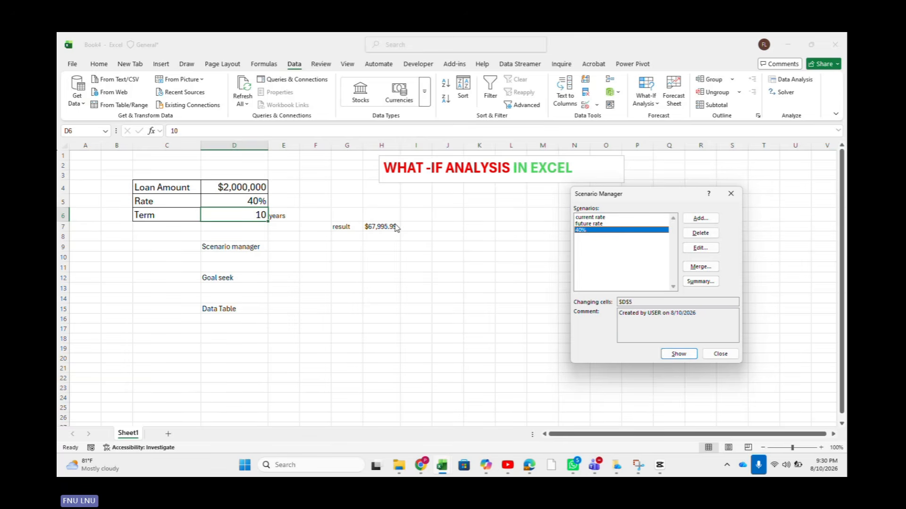
left_click(731, 195)
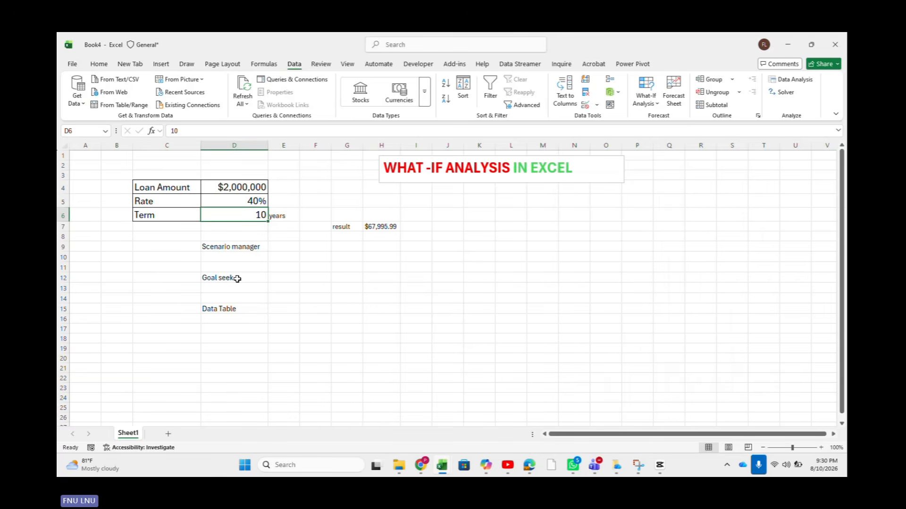
- Run Goal Seek to bring payment cell H7 to 100000 by changing the term in D6, and dismiss the solution without keeping it
left_click(645, 99)
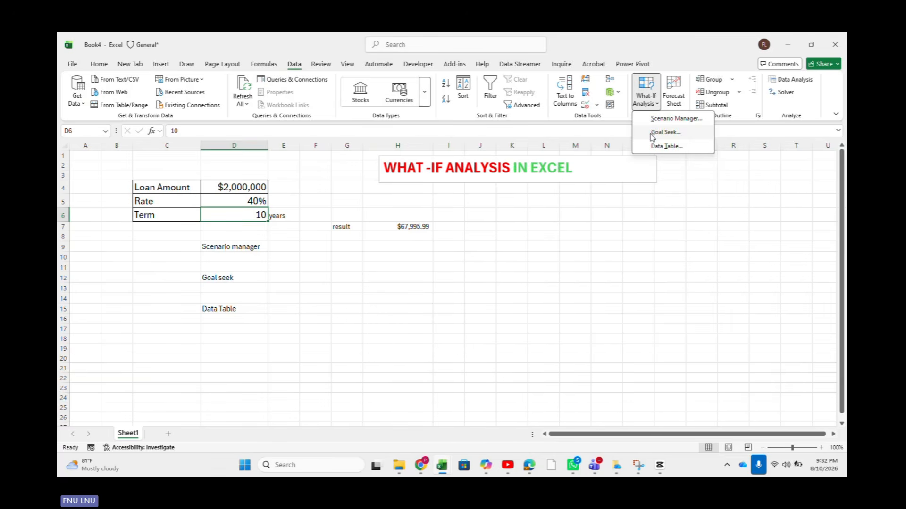
left_click(655, 130)
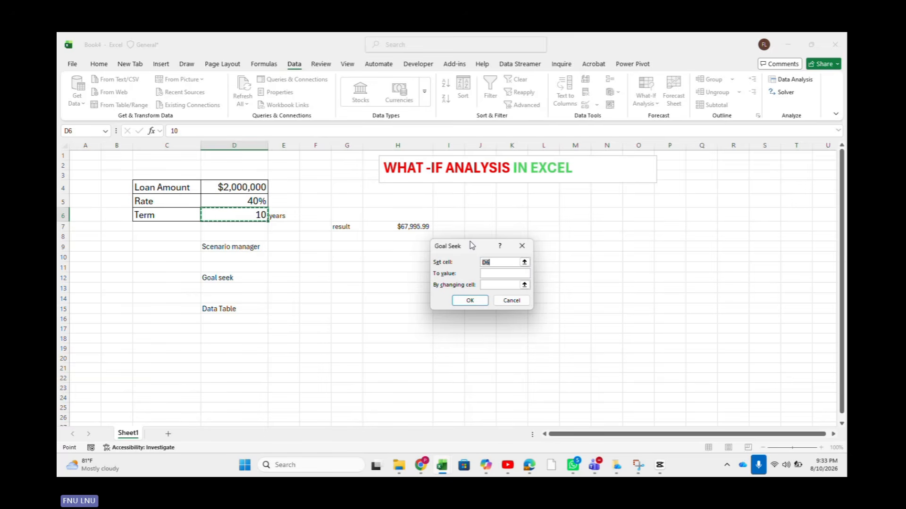
key("BackSpace")
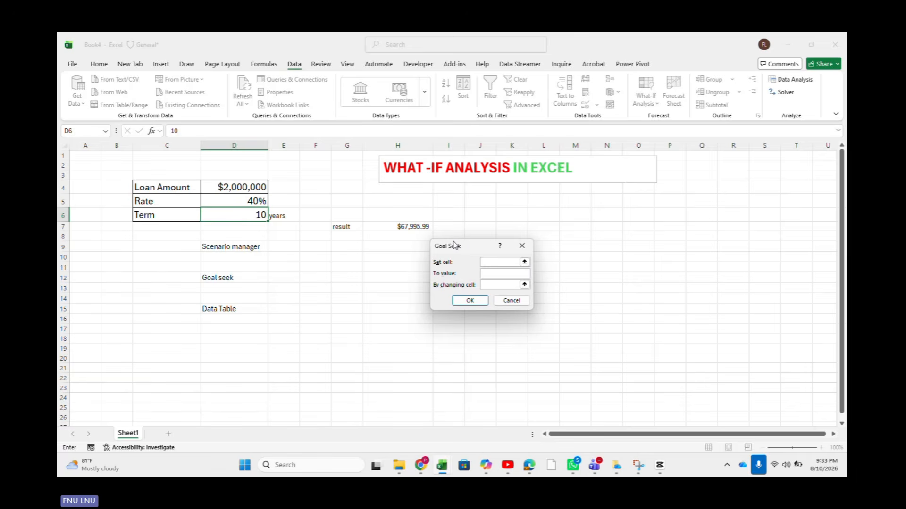
left_click(415, 227)
left_click(497, 275)
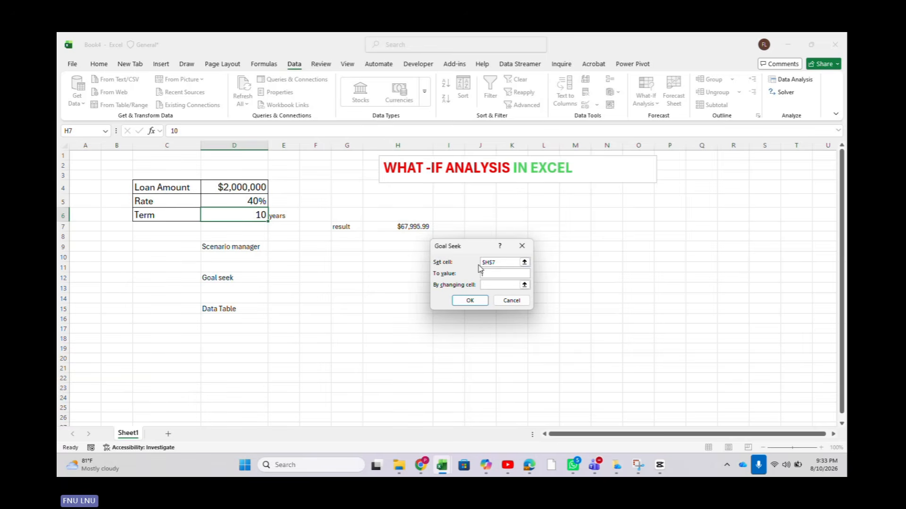
type("100000")
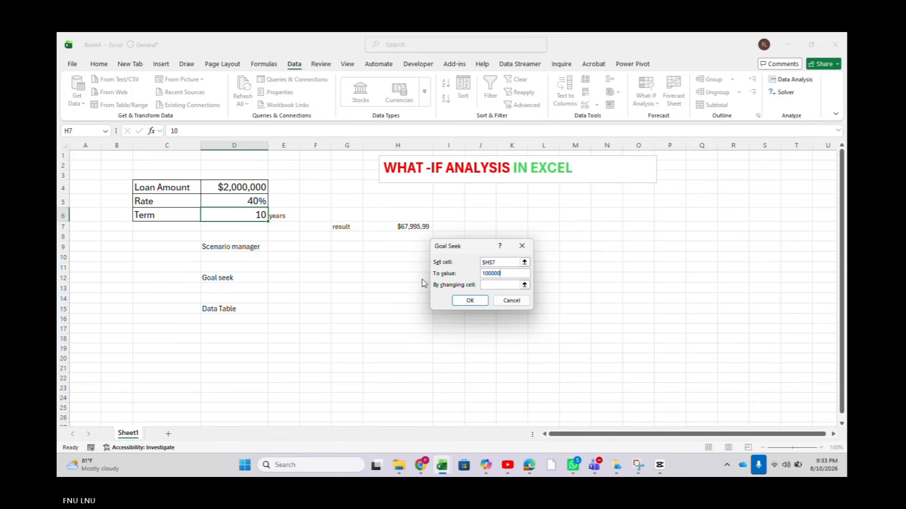
left_click(490, 285)
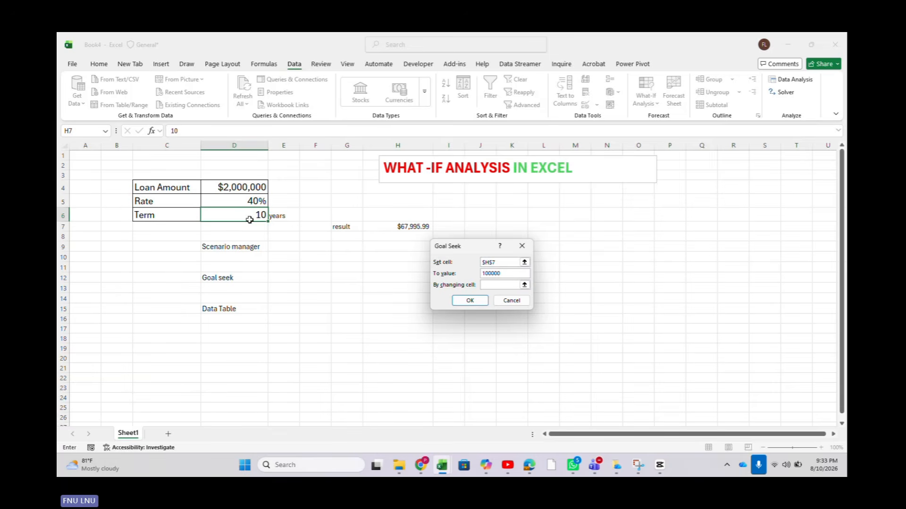
left_click(237, 215)
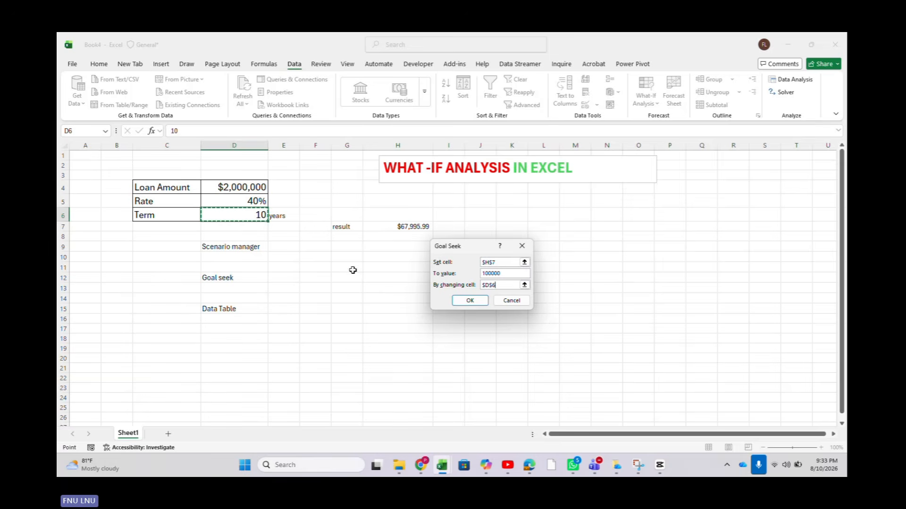
left_click(466, 301)
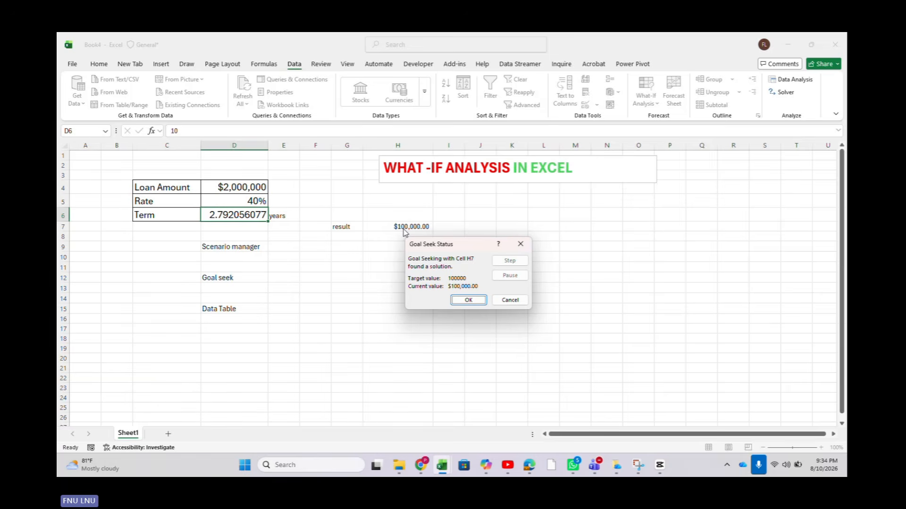
left_click(521, 244)
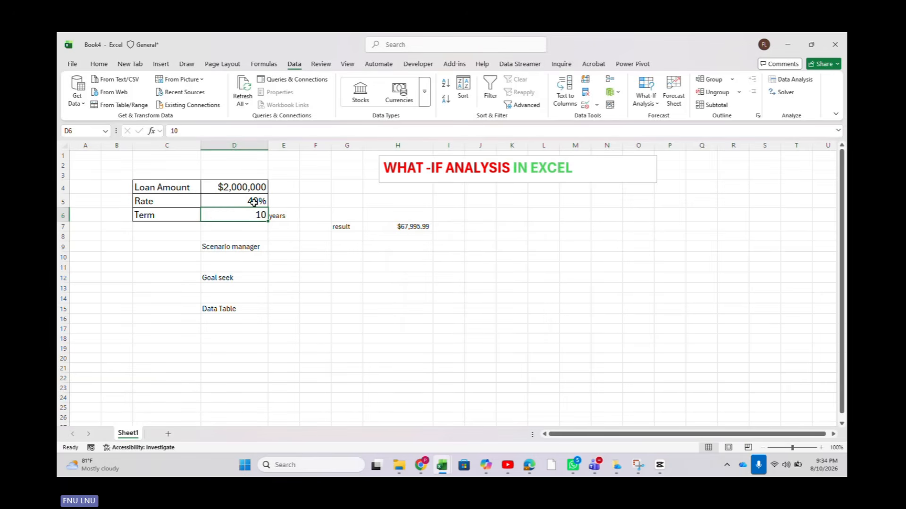
- Apply the "current rate" scenario to the loan sheet and close Scenario Manager
left_click(657, 103)
left_click(659, 118)
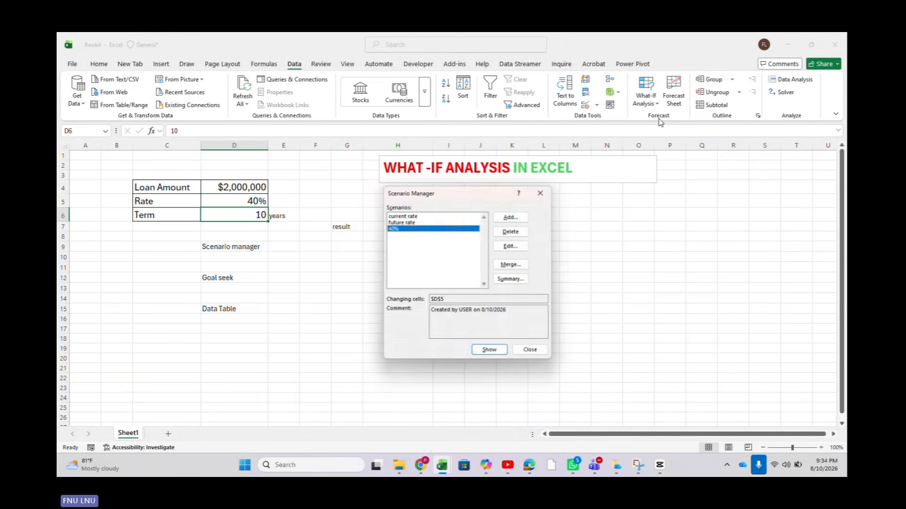
left_click(446, 216)
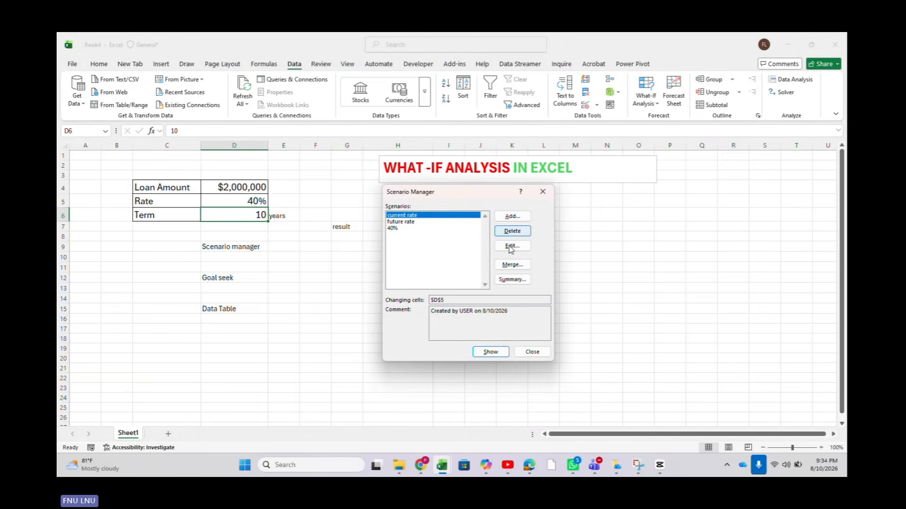
left_click(493, 354)
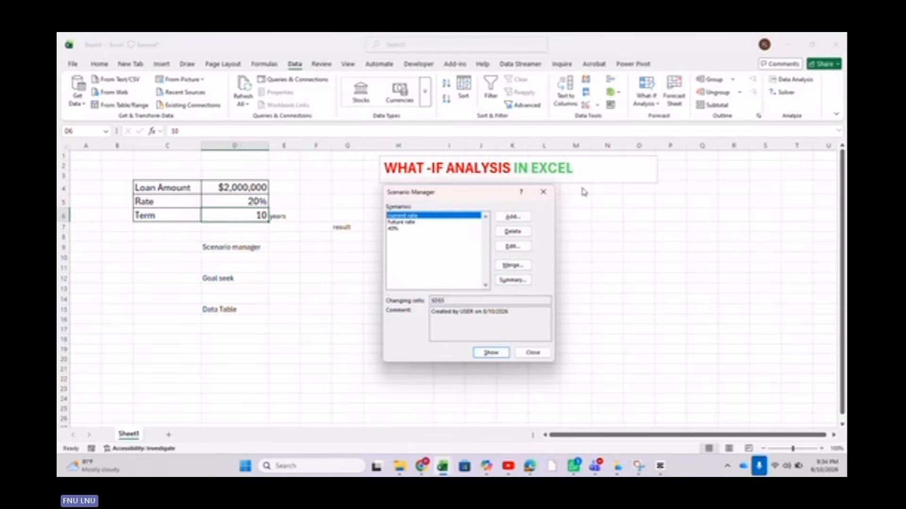
left_click(543, 191)
left_click(562, 236)
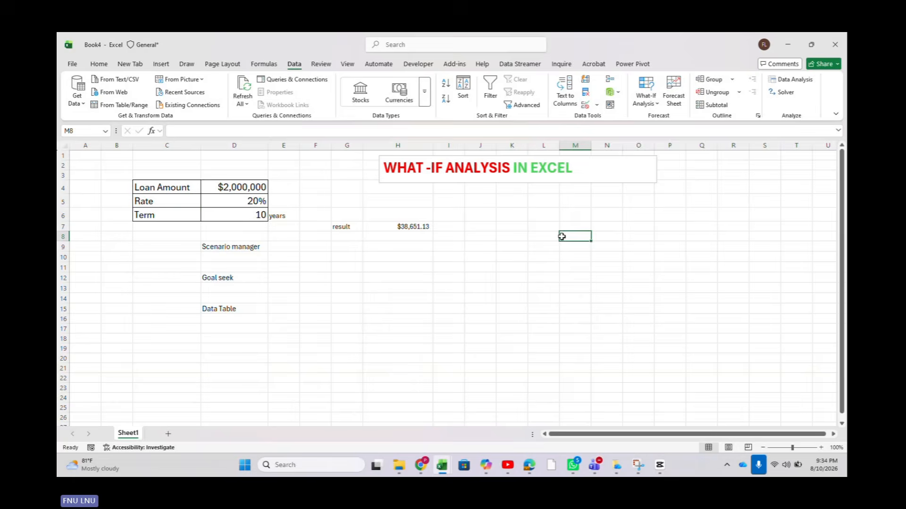
left_click(657, 104)
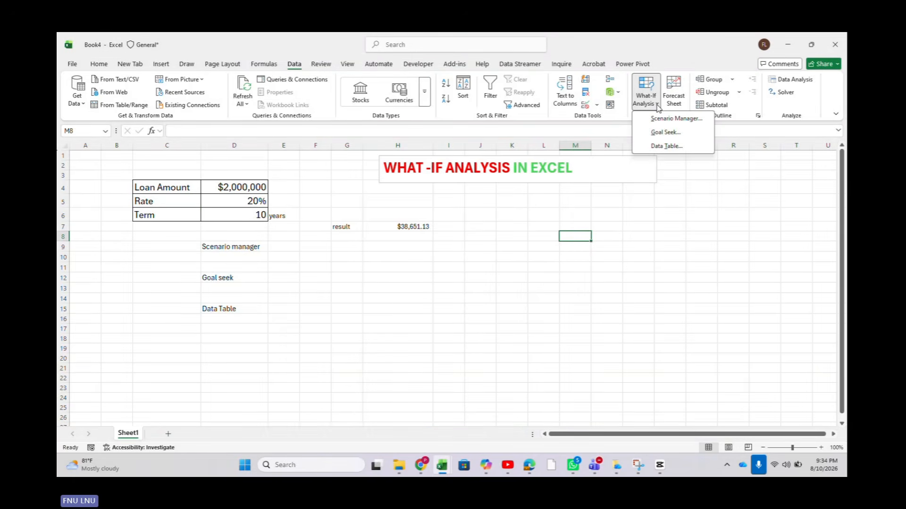
left_click(576, 311)
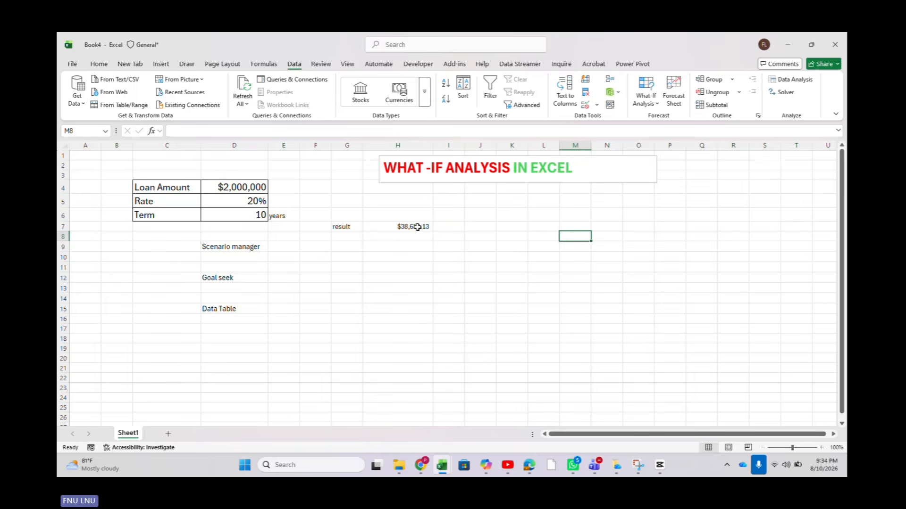
left_click(504, 254)
- Link cell L10 to the monthly payment result with the formula =H7
left_click(547, 258)
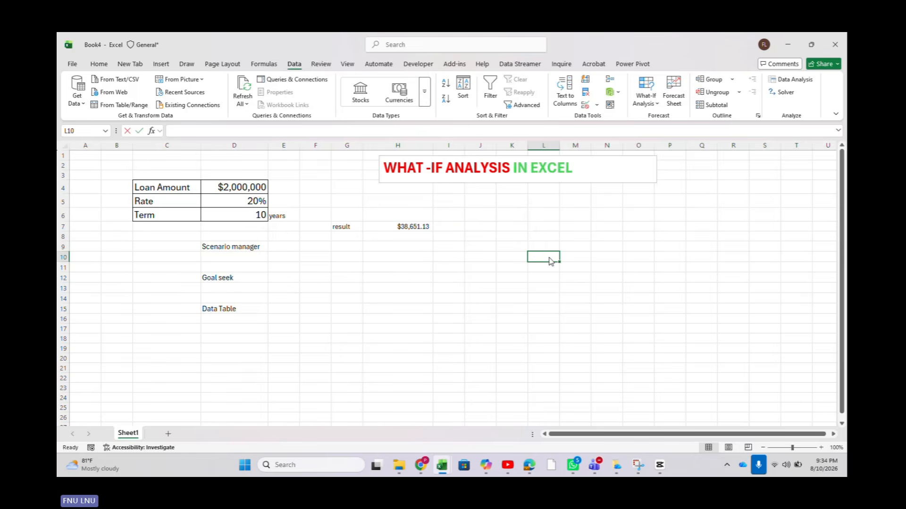
type("=")
left_click(395, 227)
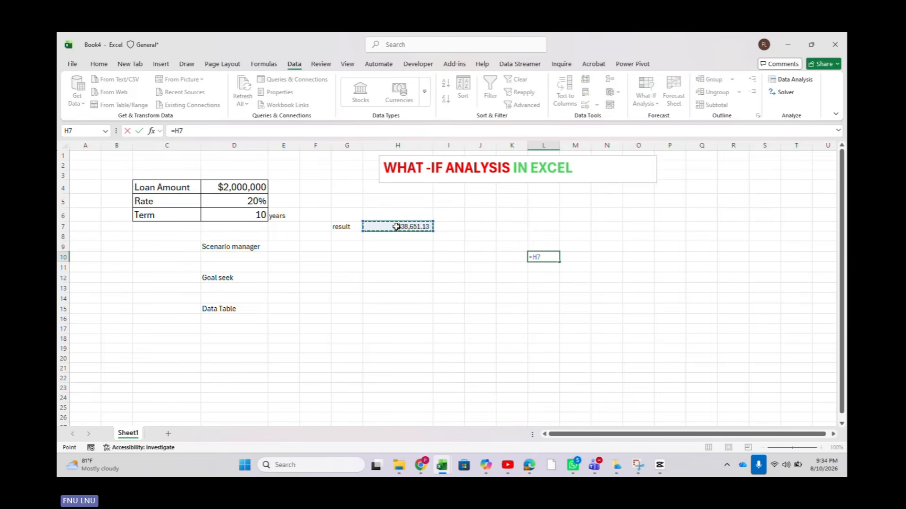
key("Return")
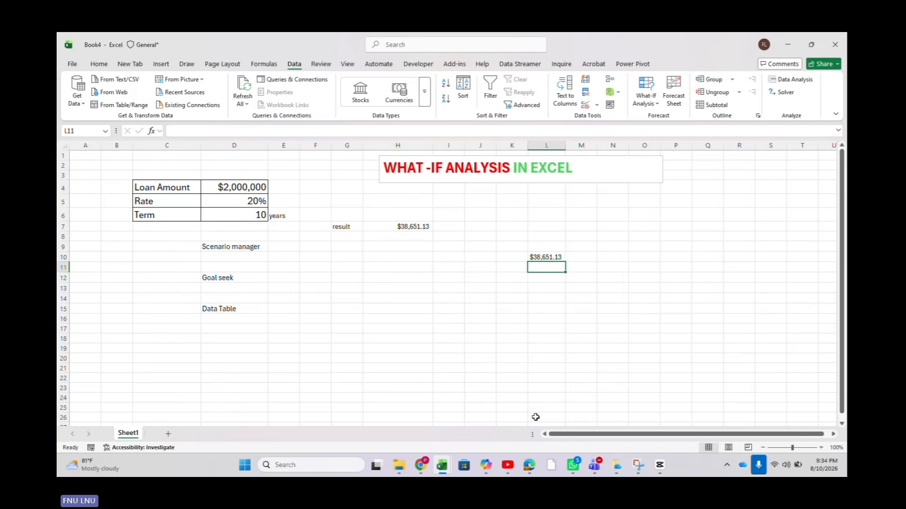
- Enter the interest rates 40%, 30%, 10% and 50% down cells K11 to K14
left_click(506, 265)
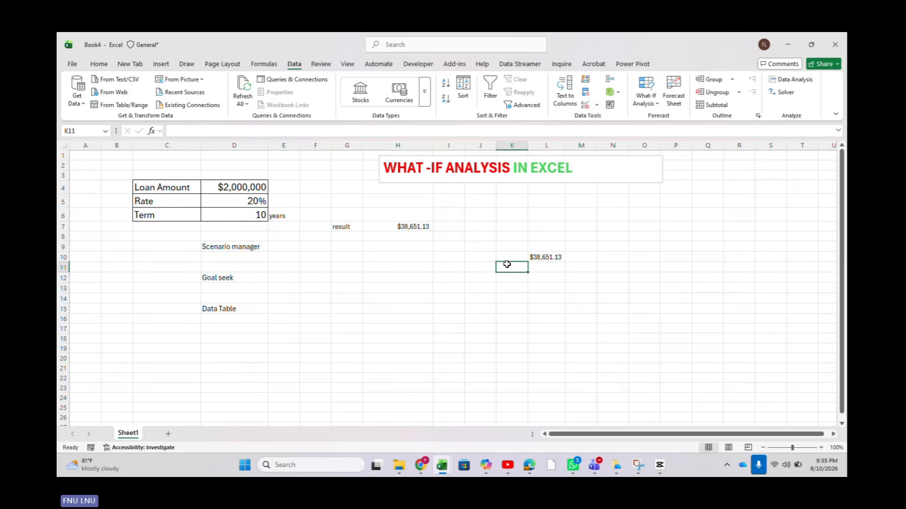
type("40")
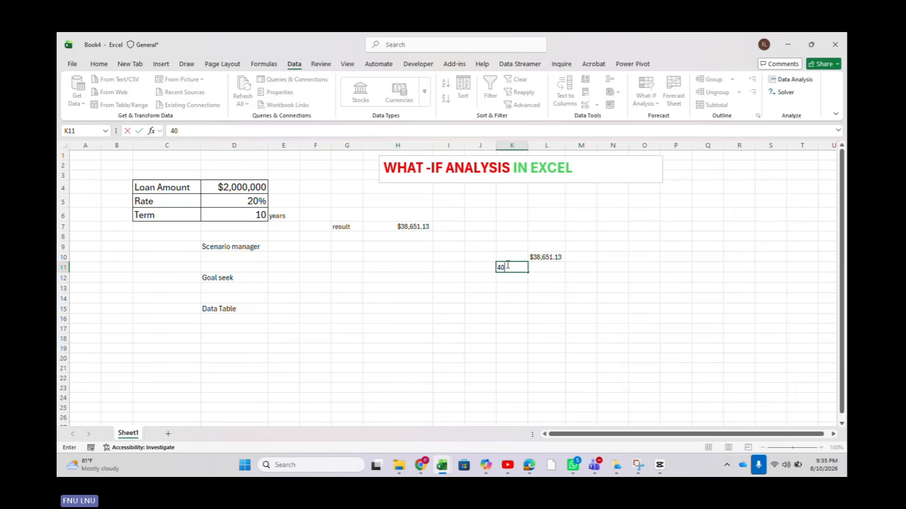
type("%")
key("Return")
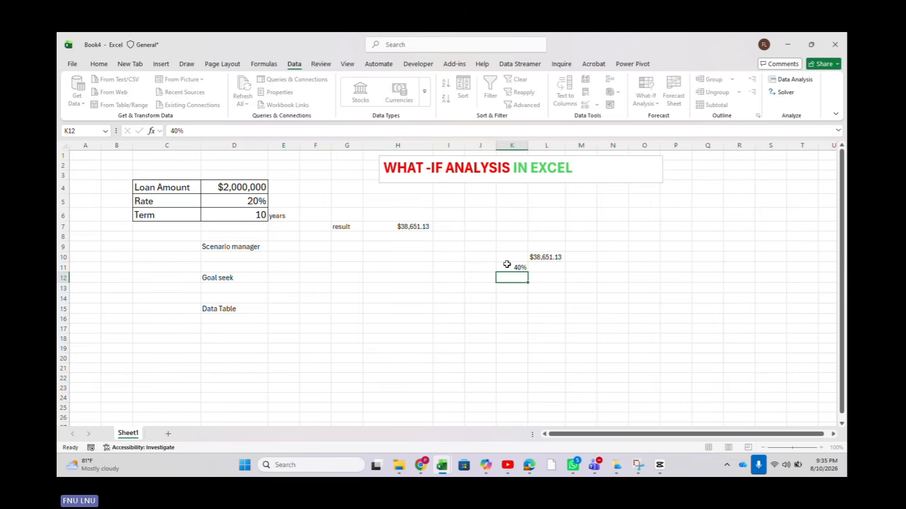
type("30%")
key("Return")
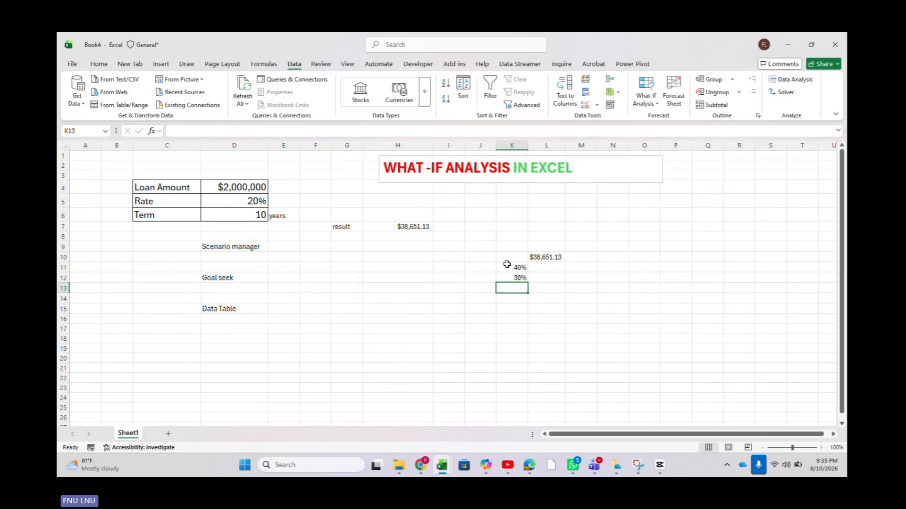
type("10%")
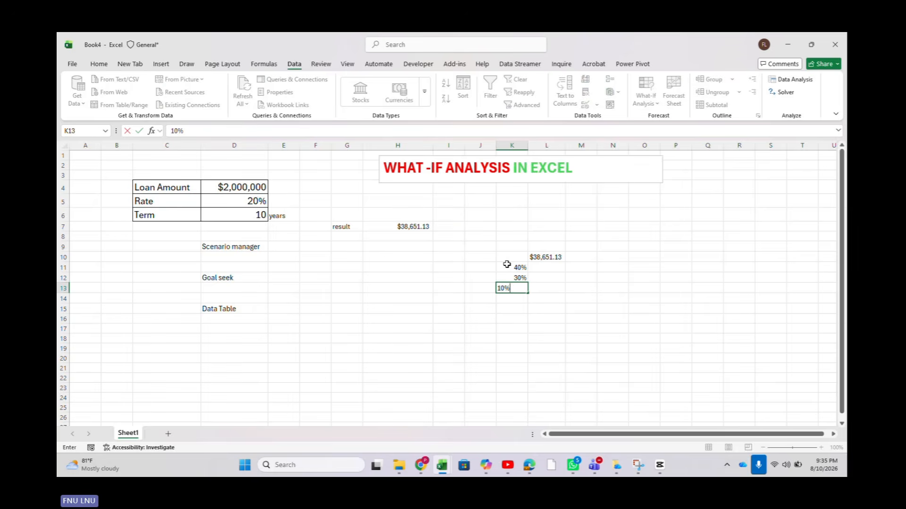
key("Return")
type("50")
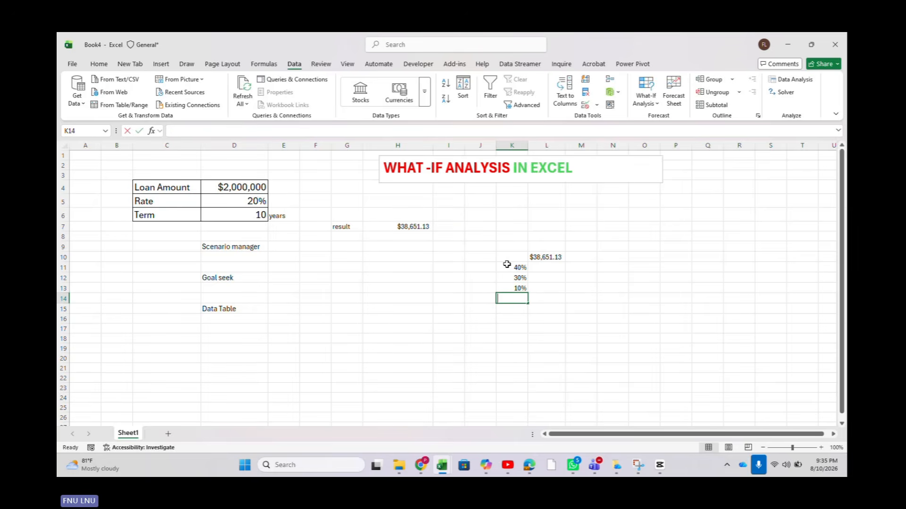
type("%")
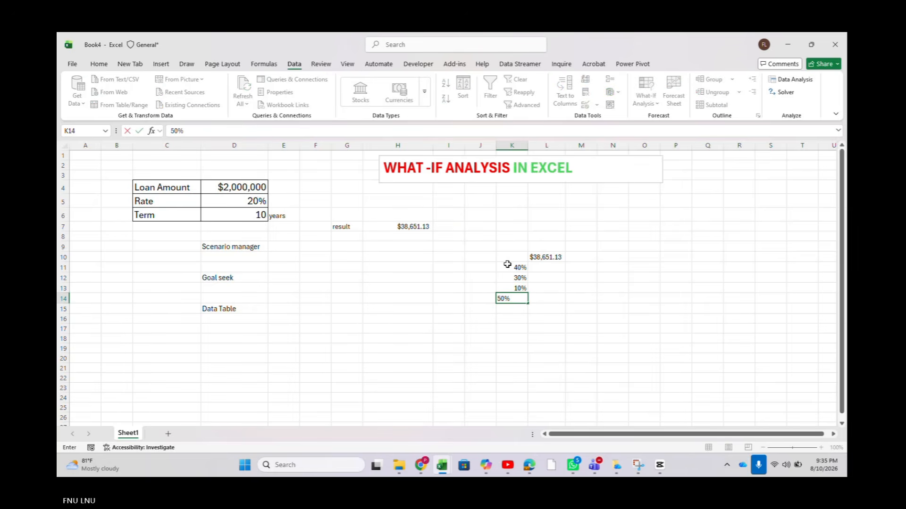
left_click(562, 296)
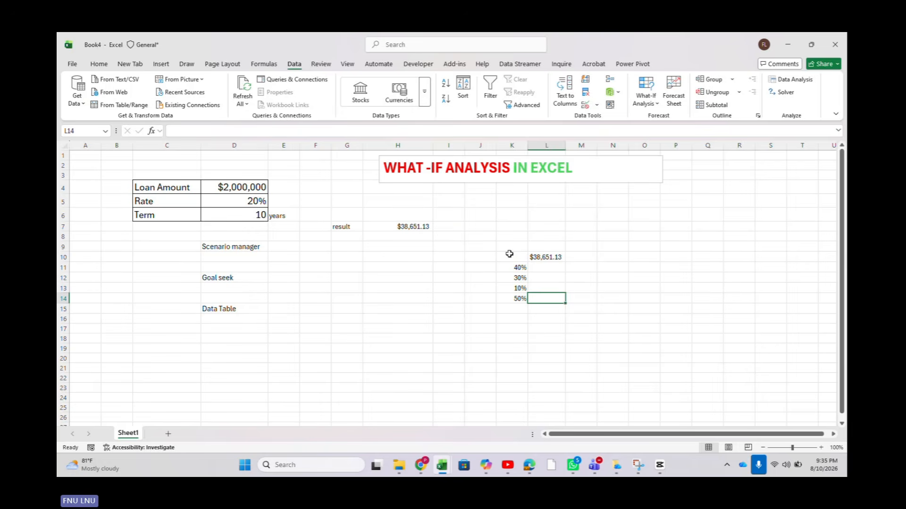
- Create a What-If data table over K10:L14 with the rate in D5 as the column input cell
left_click_drag(506, 254, 543, 302)
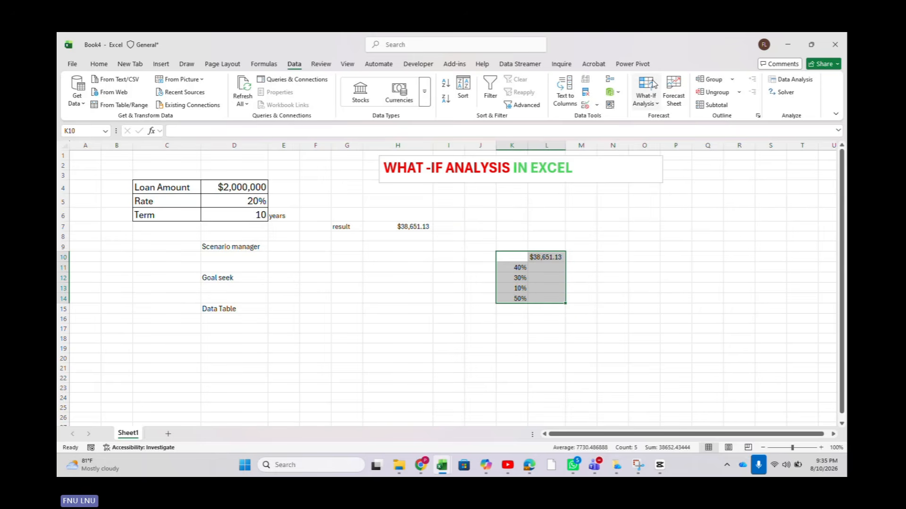
left_click(654, 104)
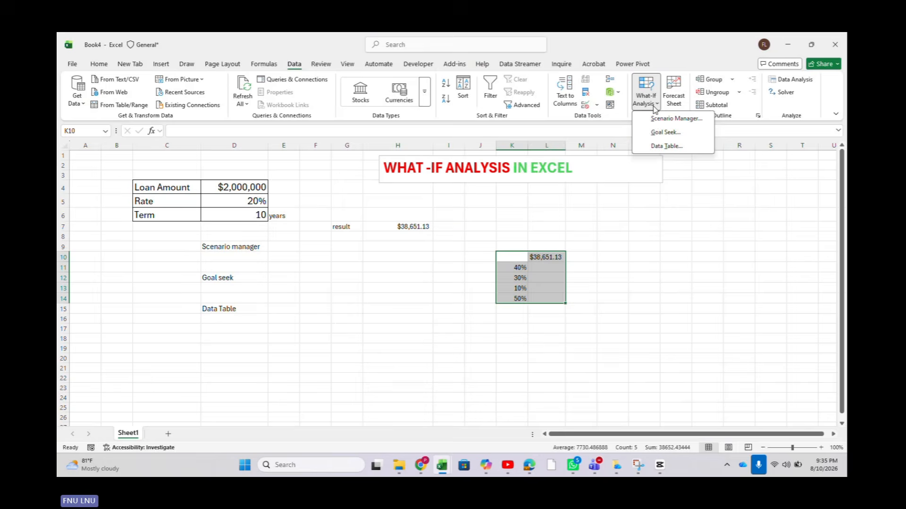
left_click(657, 149)
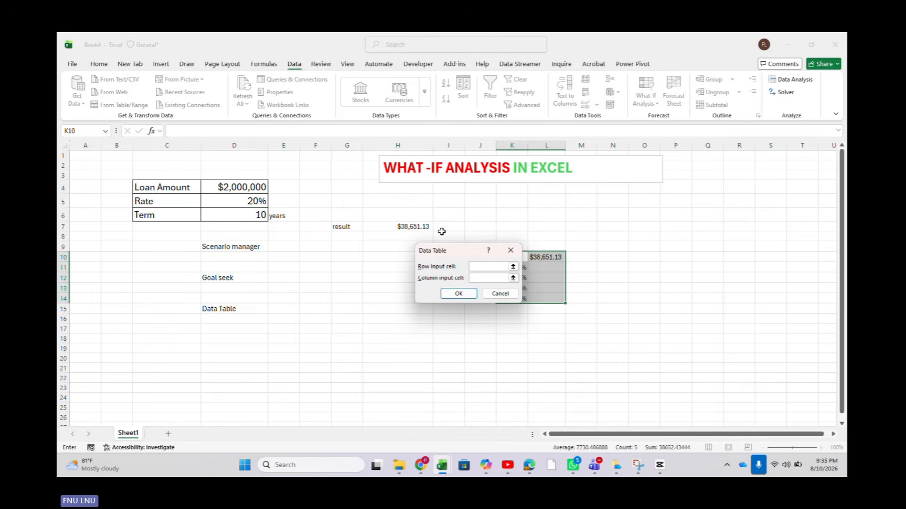
left_click_drag(457, 253, 566, 354)
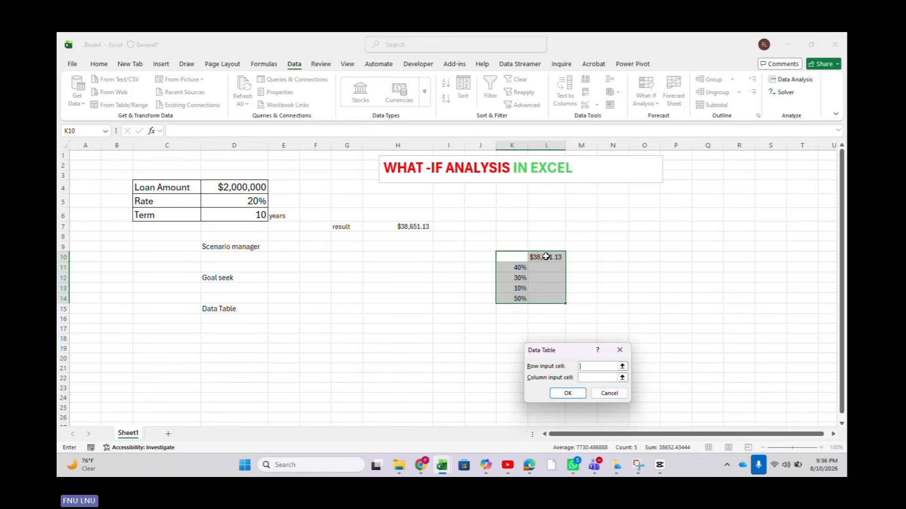
left_click(582, 378)
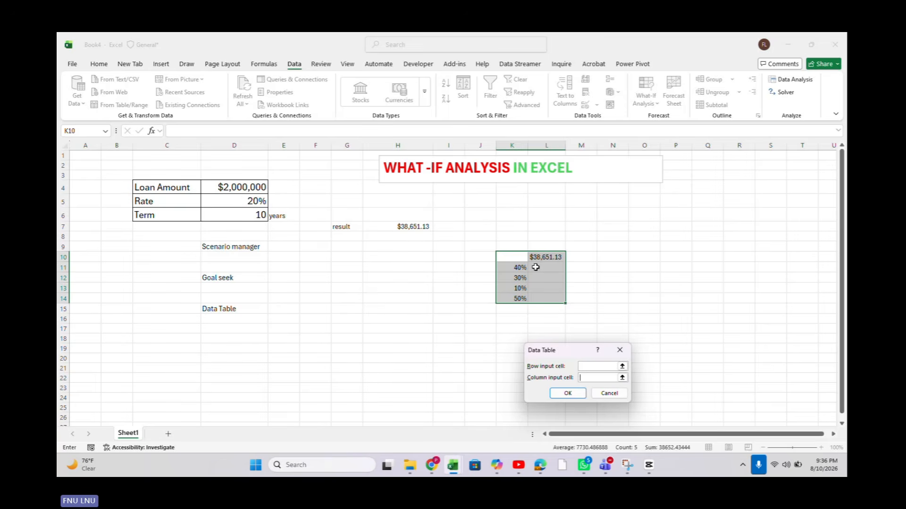
left_click(229, 202)
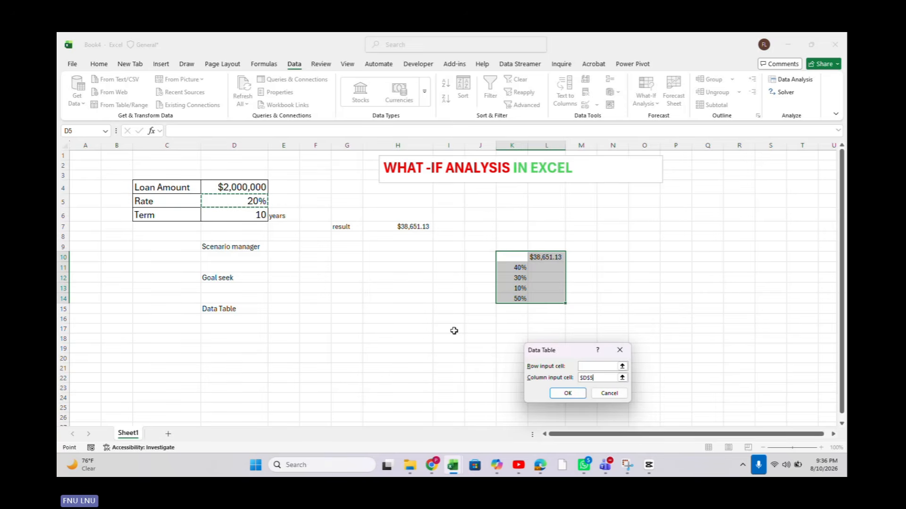
left_click(564, 397)
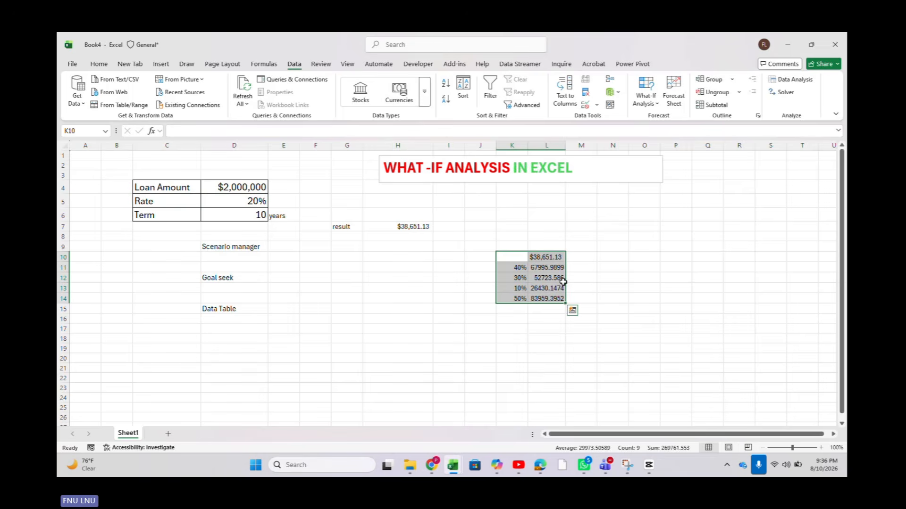
left_click(586, 286)
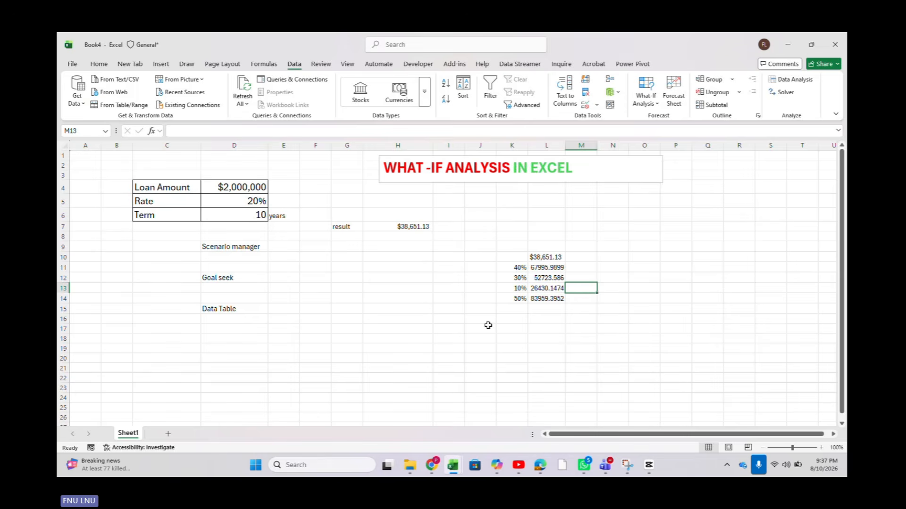
- Link cell J18 to the monthly payment result with the formula =H7
left_click(455, 330)
left_click(475, 340)
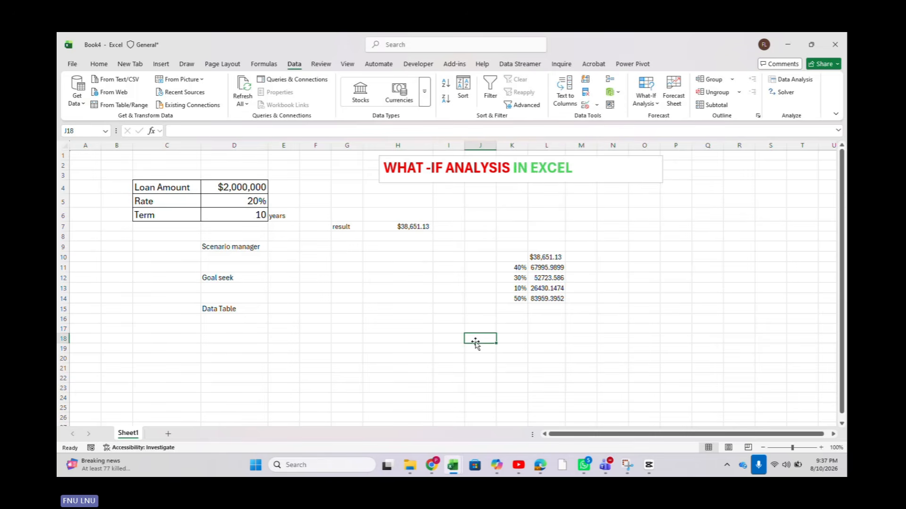
type("=")
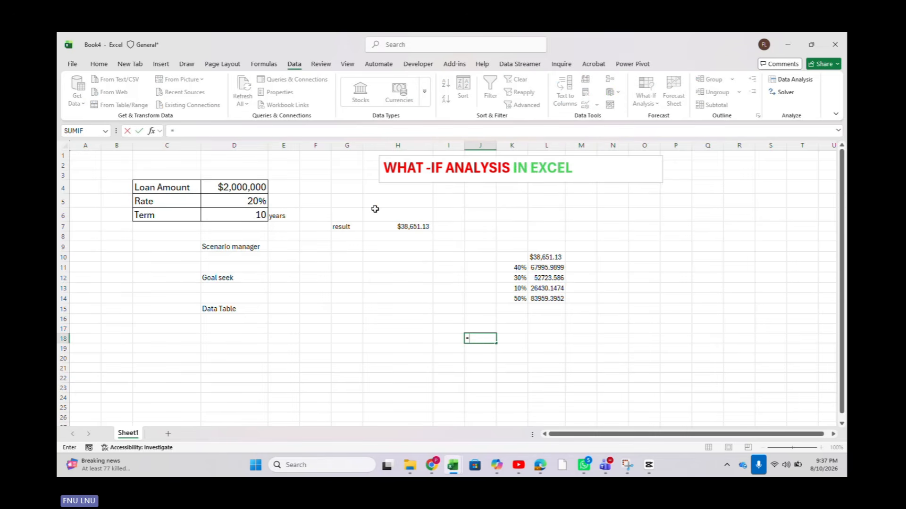
left_click(398, 228)
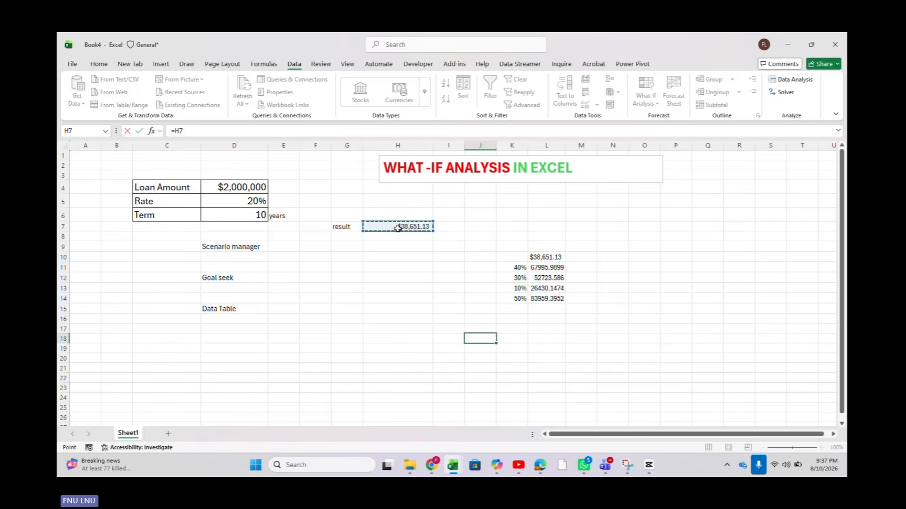
key("Return")
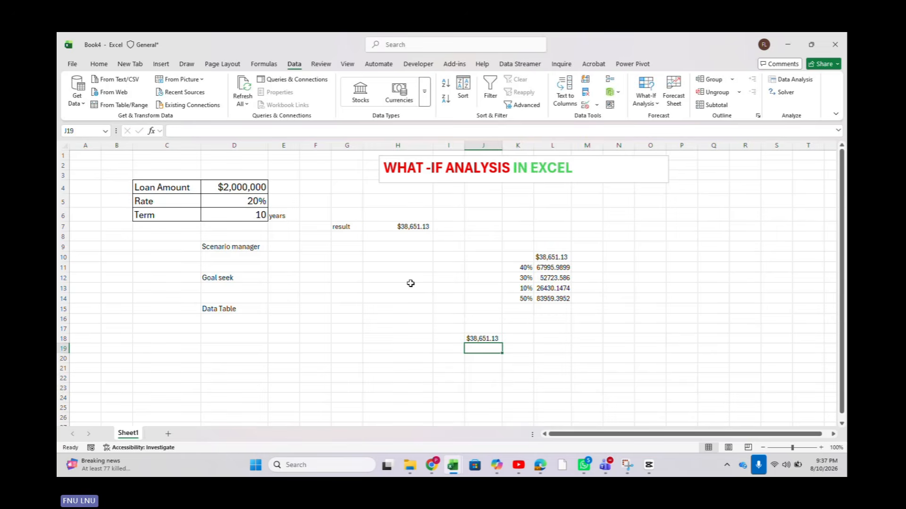
left_click(512, 331)
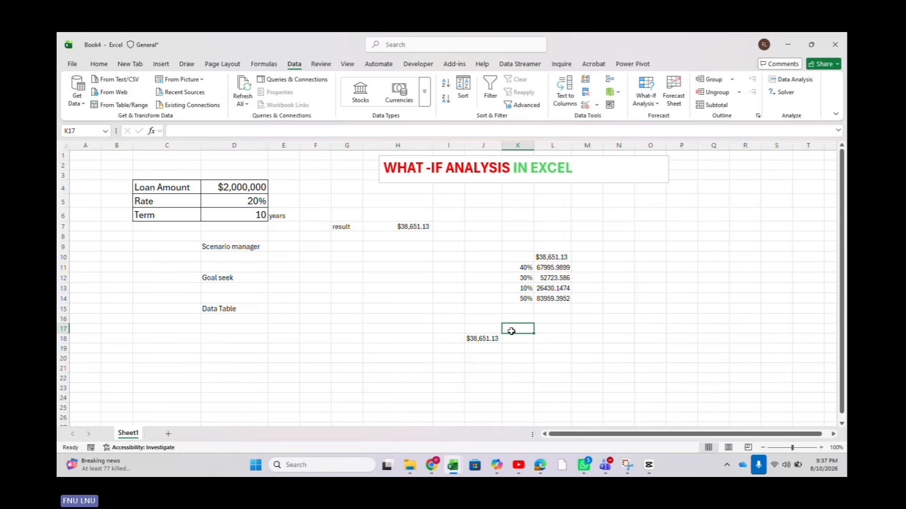
type("5%")
key("Tab")
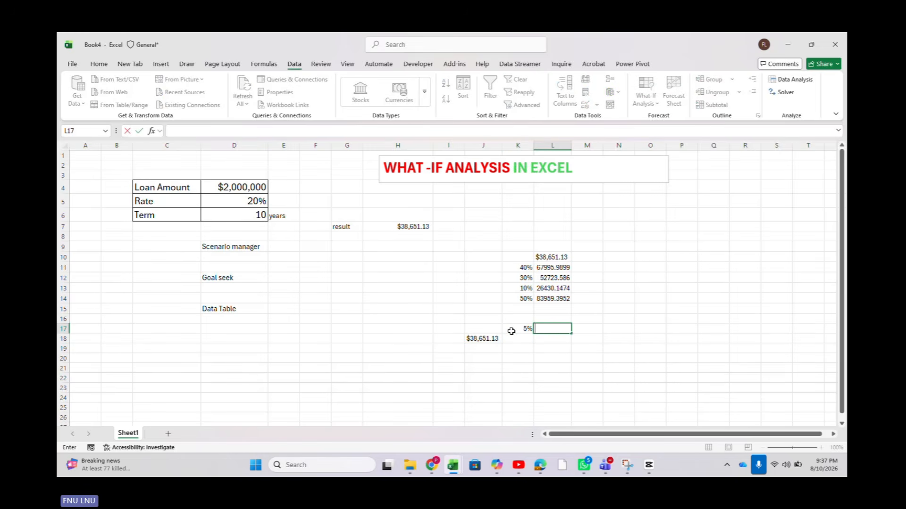
left_click(511, 332)
key("BackSpace")
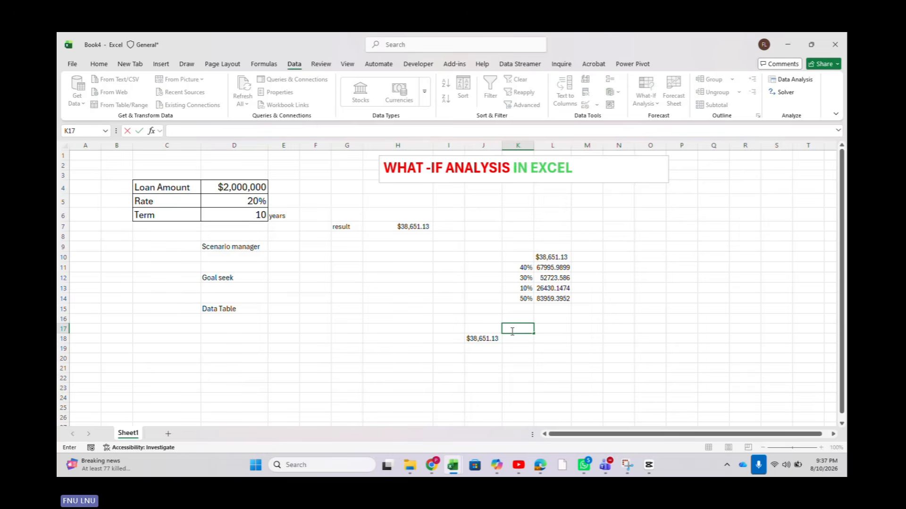
- Enter 500% in K17, followed by 4, 5, 8 and 10 across cells L17 to O17
type("500")
key("Tab")
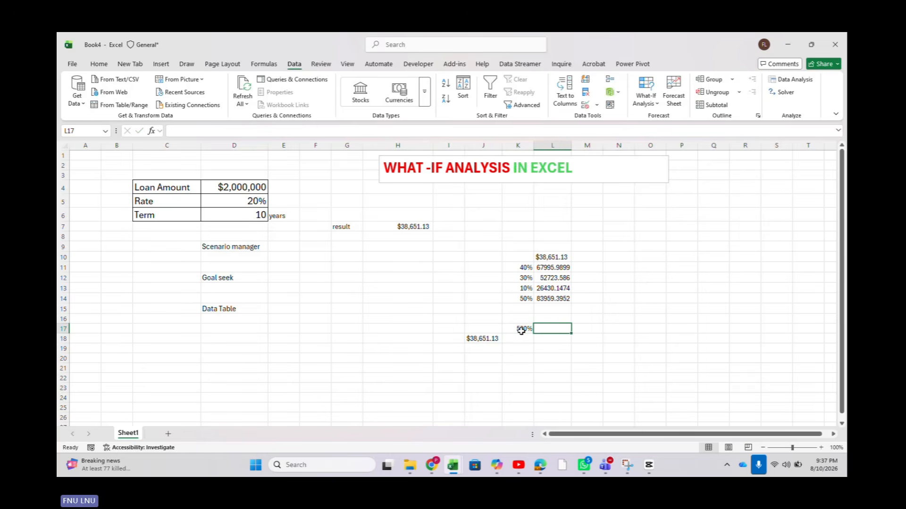
type("4")
key("Tab")
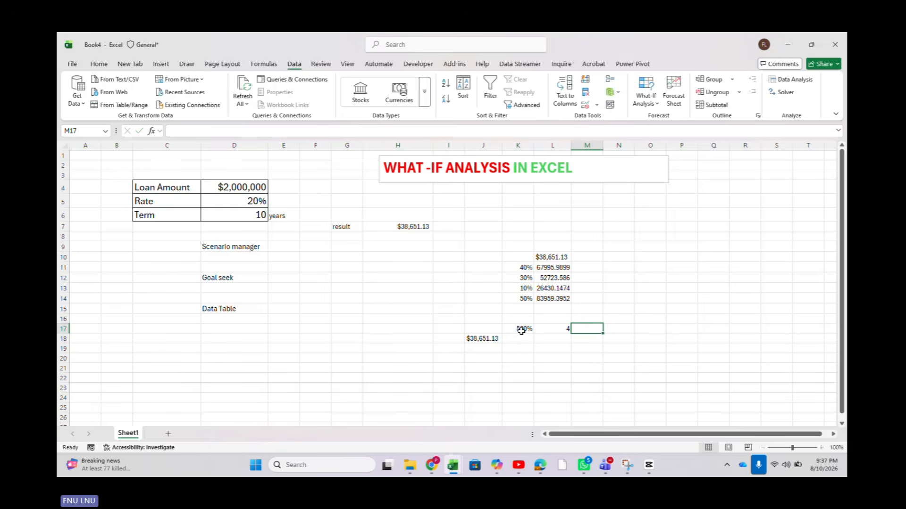
type("5")
key("Tab")
type("8")
key("Tab")
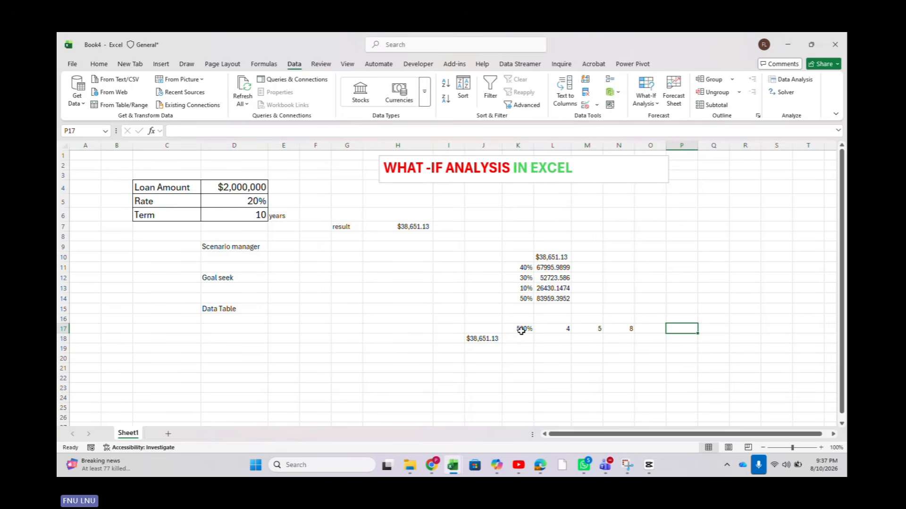
type("10")
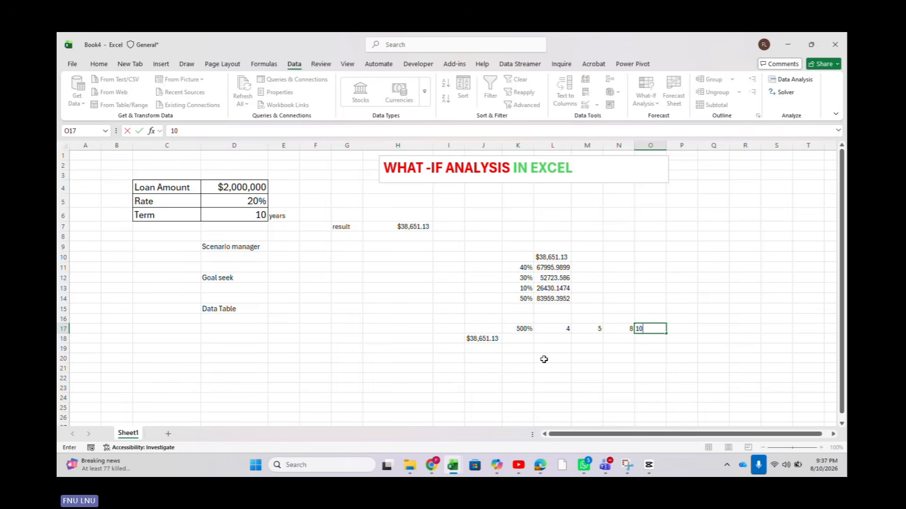
left_click(530, 340)
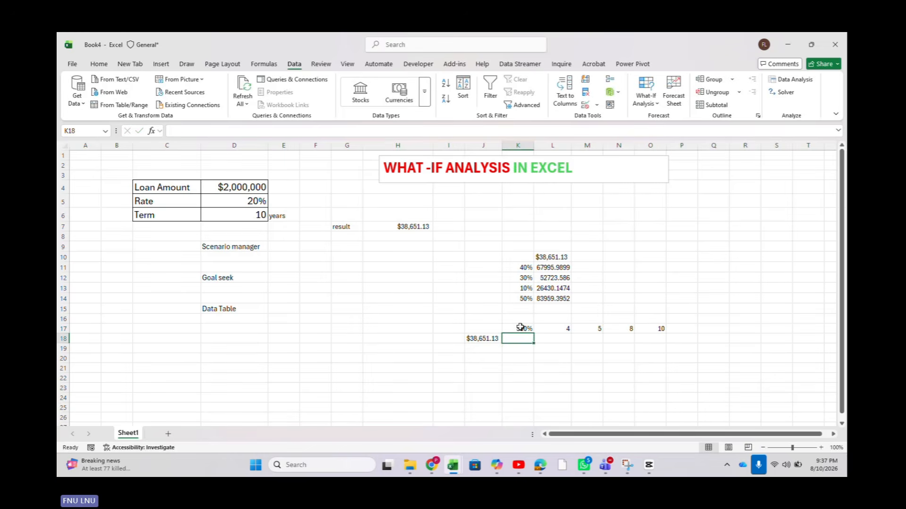
- Format K17:O17 as Number without decimal places
left_click_drag(522, 327, 649, 336)
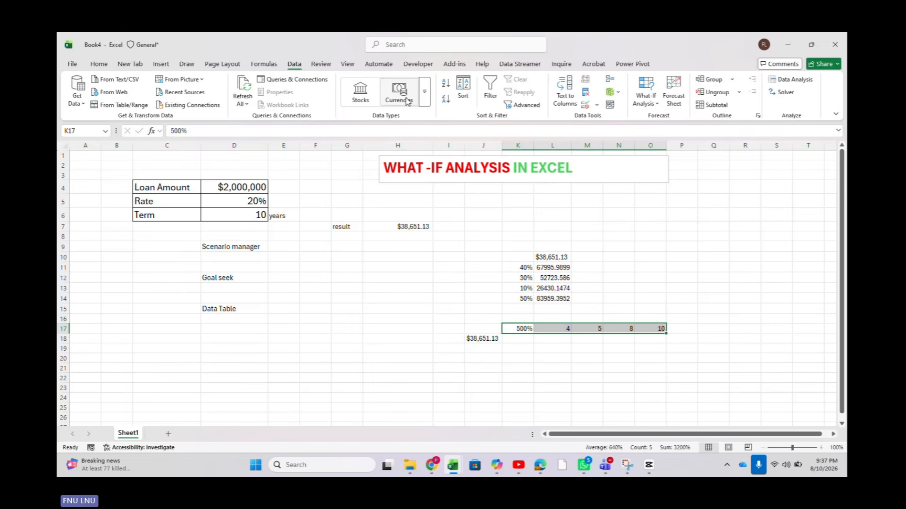
left_click(99, 64)
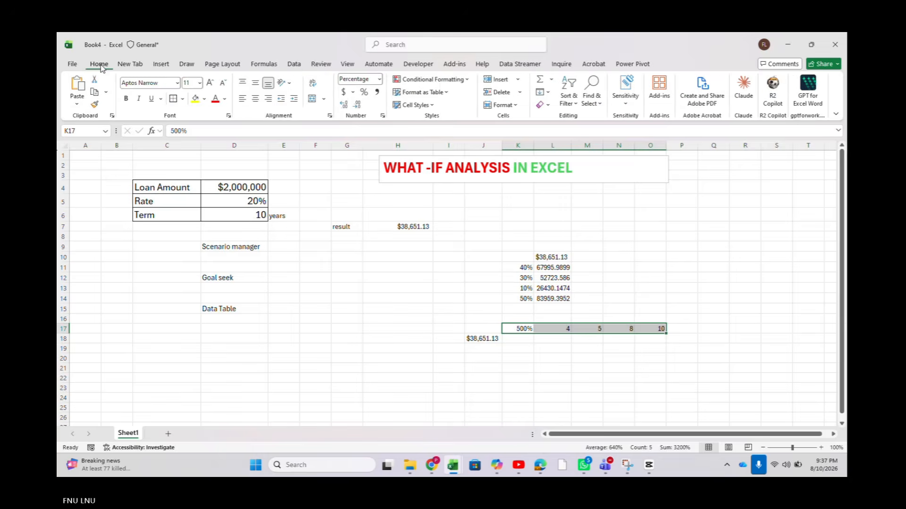
left_click(379, 79)
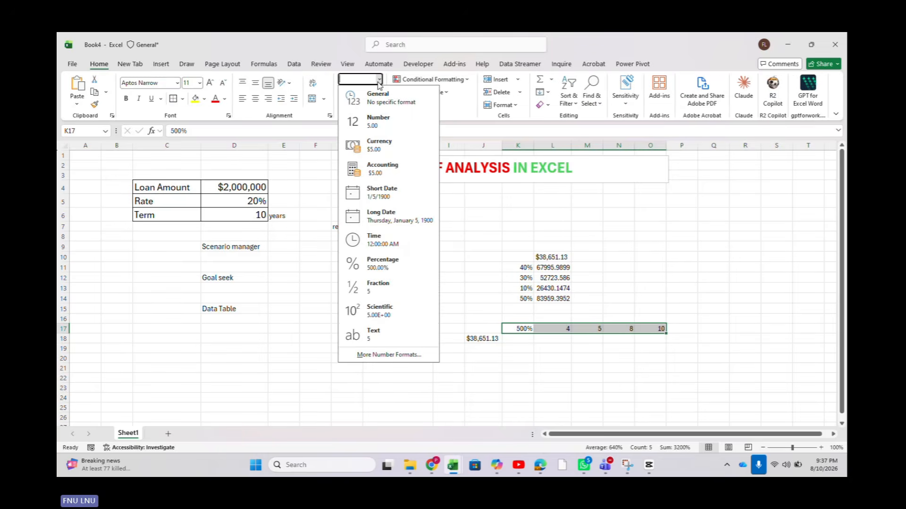
left_click(386, 124)
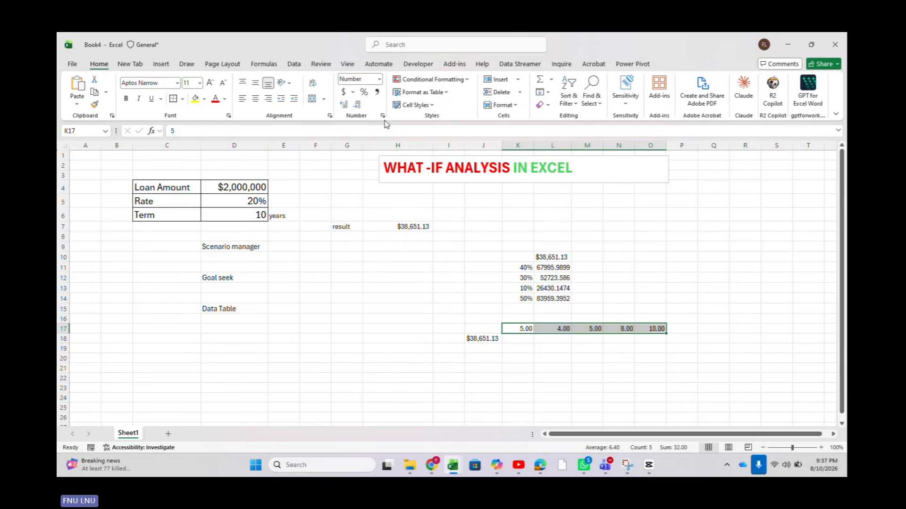
left_click(359, 105)
left_click(360, 105)
left_click(585, 357)
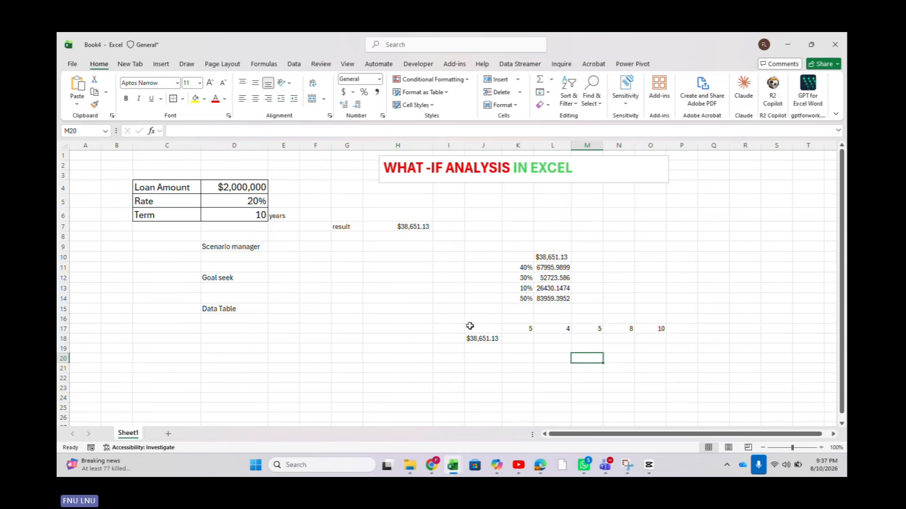
- Create a What-If data table over J17:O18 with the term in D6 as the row input cell
left_click_drag(469, 326, 661, 336)
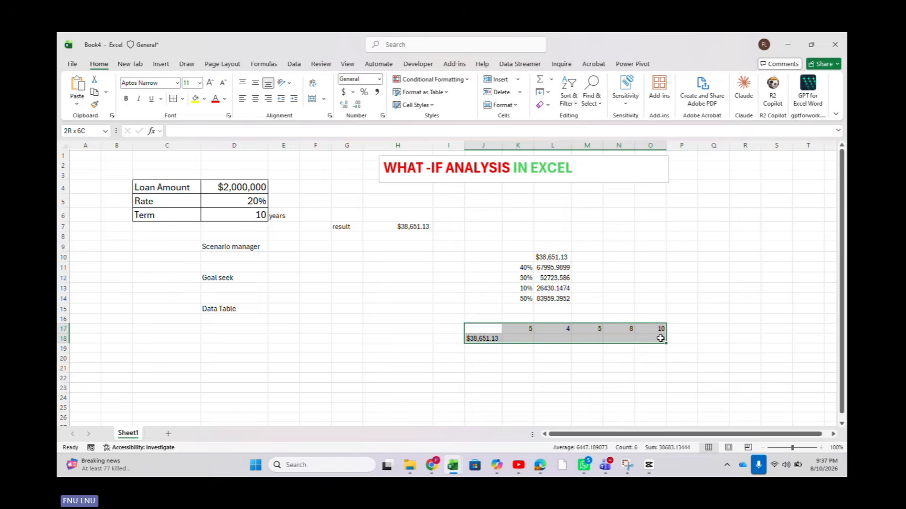
key("alt+n")
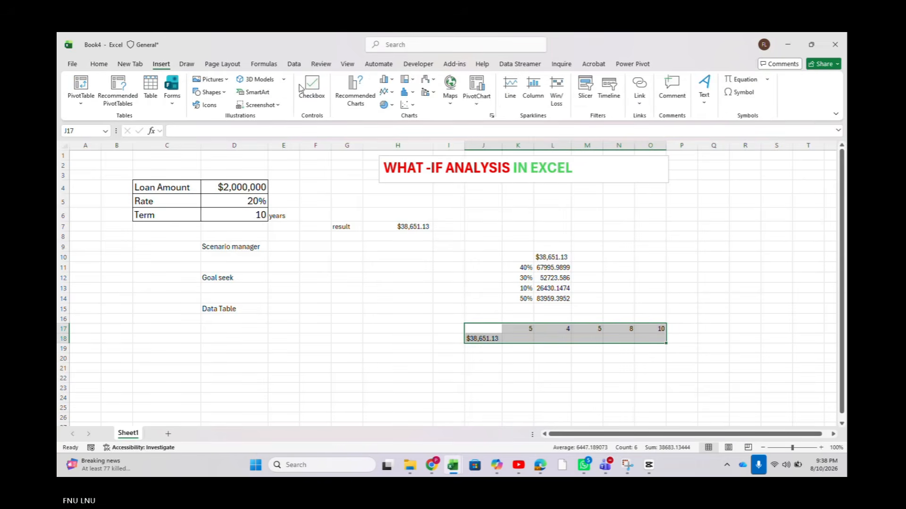
left_click(297, 68)
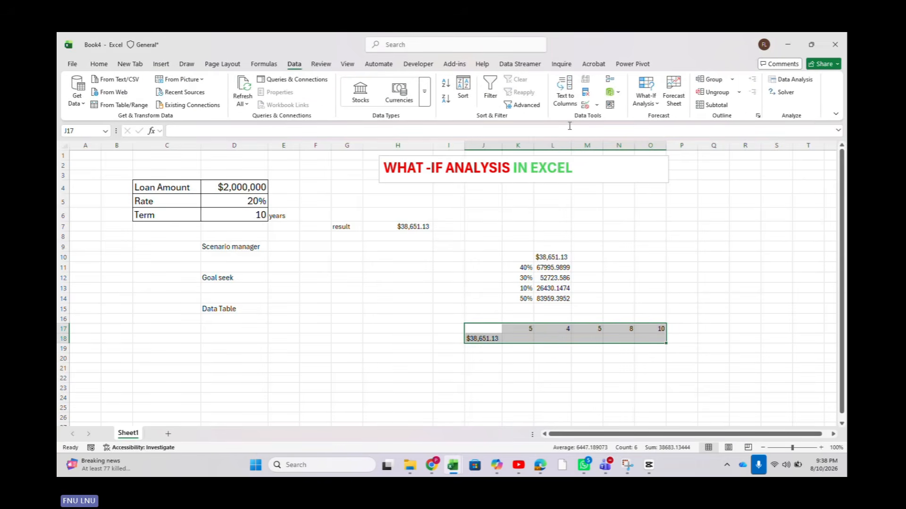
left_click(652, 105)
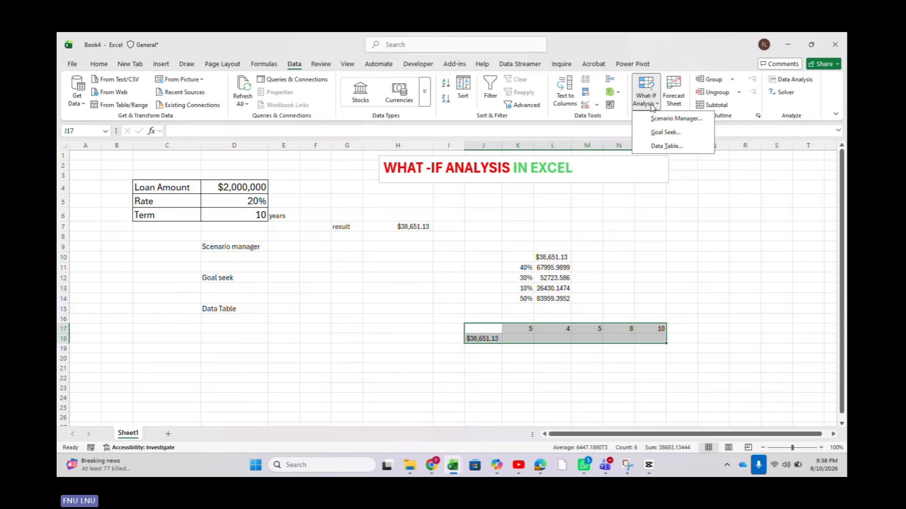
left_click(664, 147)
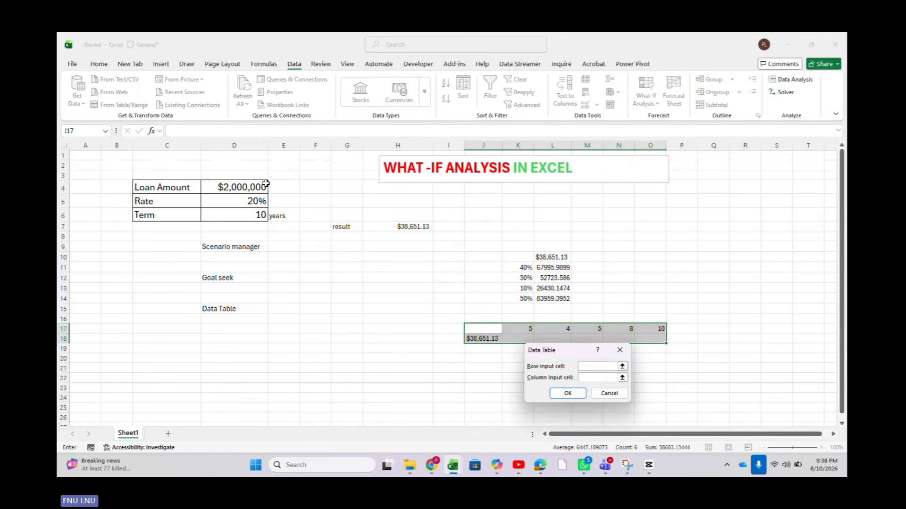
left_click(238, 214)
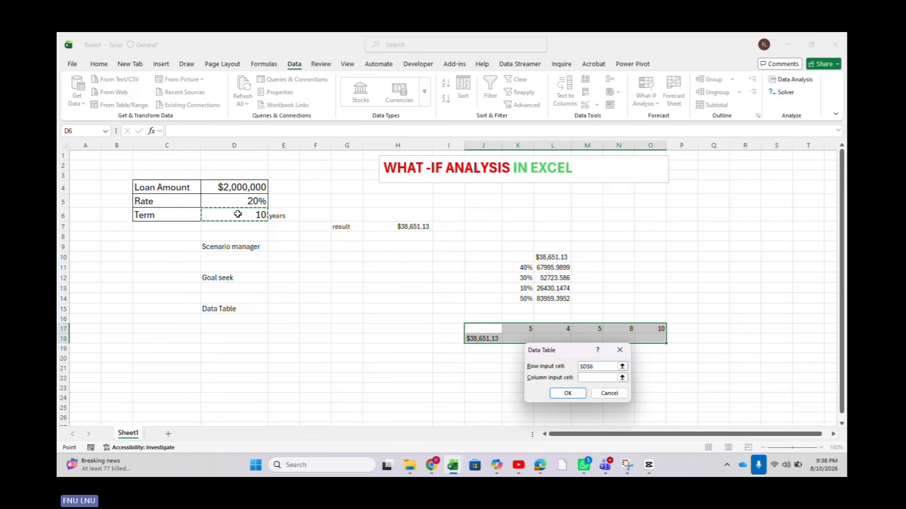
left_click(574, 395)
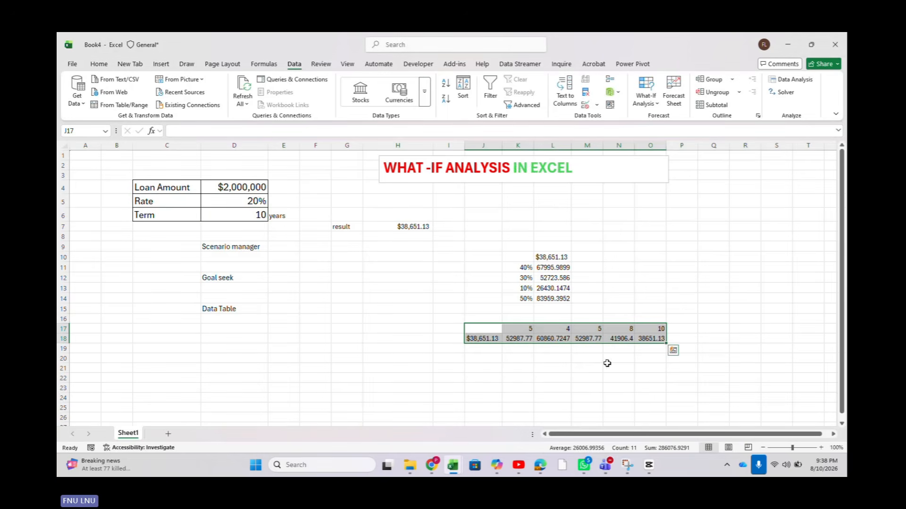
- Examine the calculated monthly payments in K18 to O18 for each loan term in the row-oriented data table
left_click(522, 353)
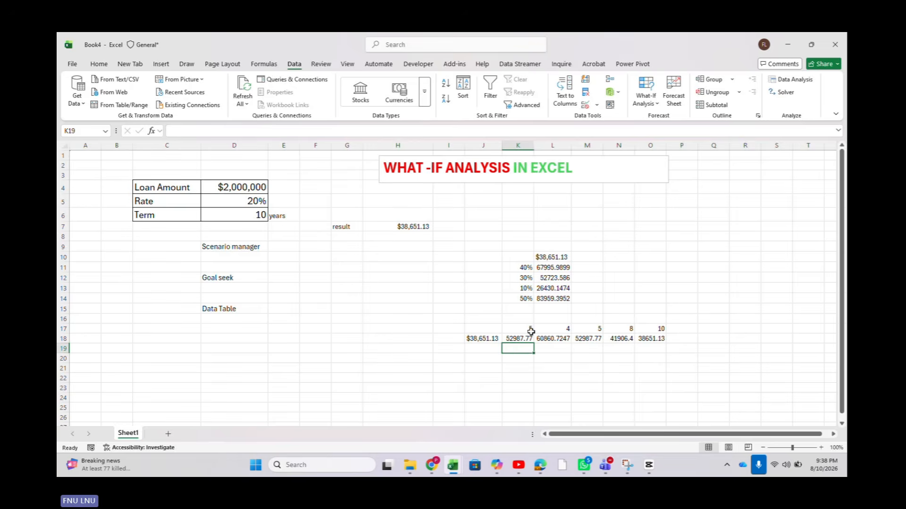
left_click(520, 339)
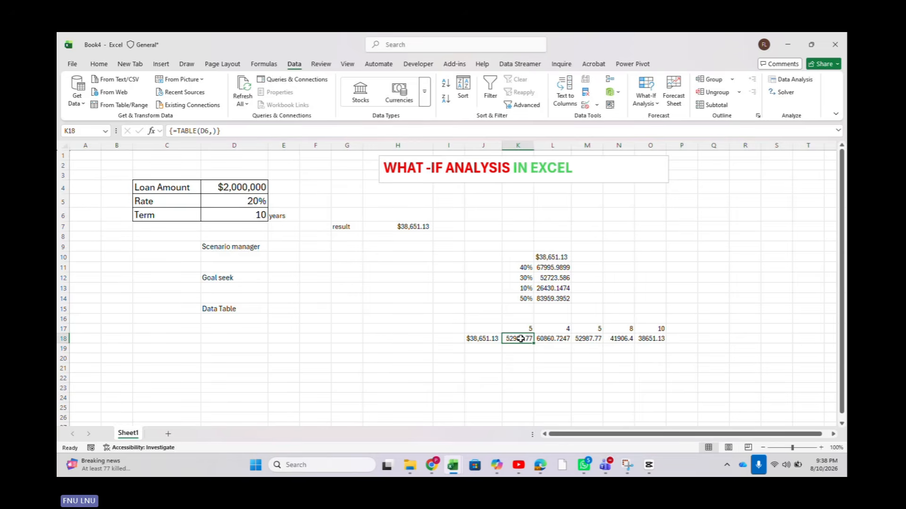
left_click(561, 339)
left_click(587, 343)
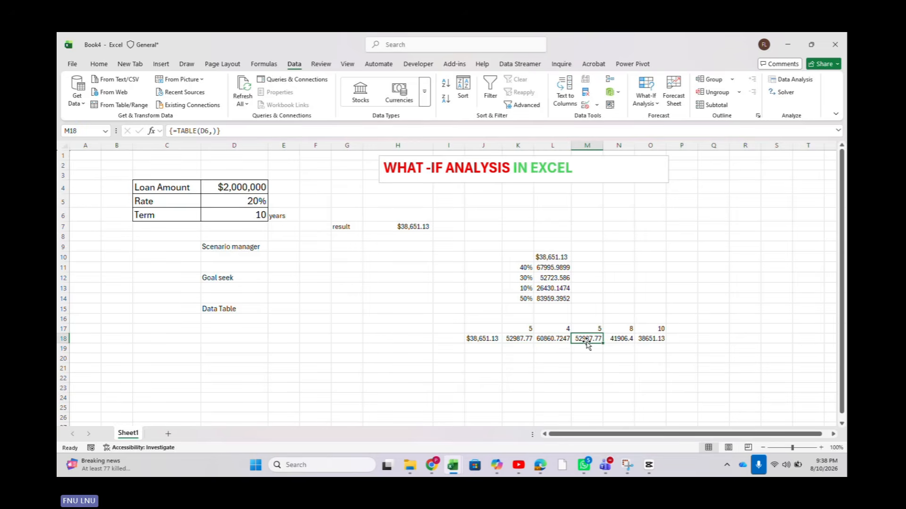
left_click(619, 338)
left_click(659, 338)
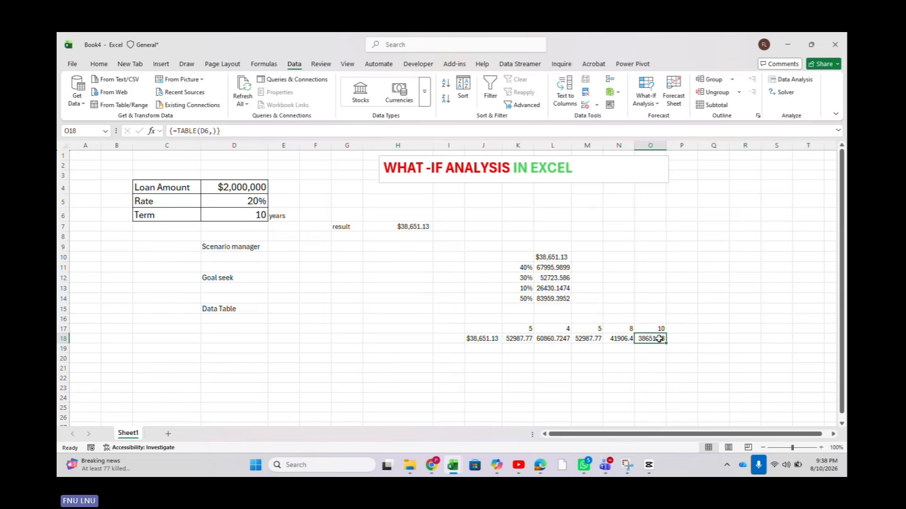